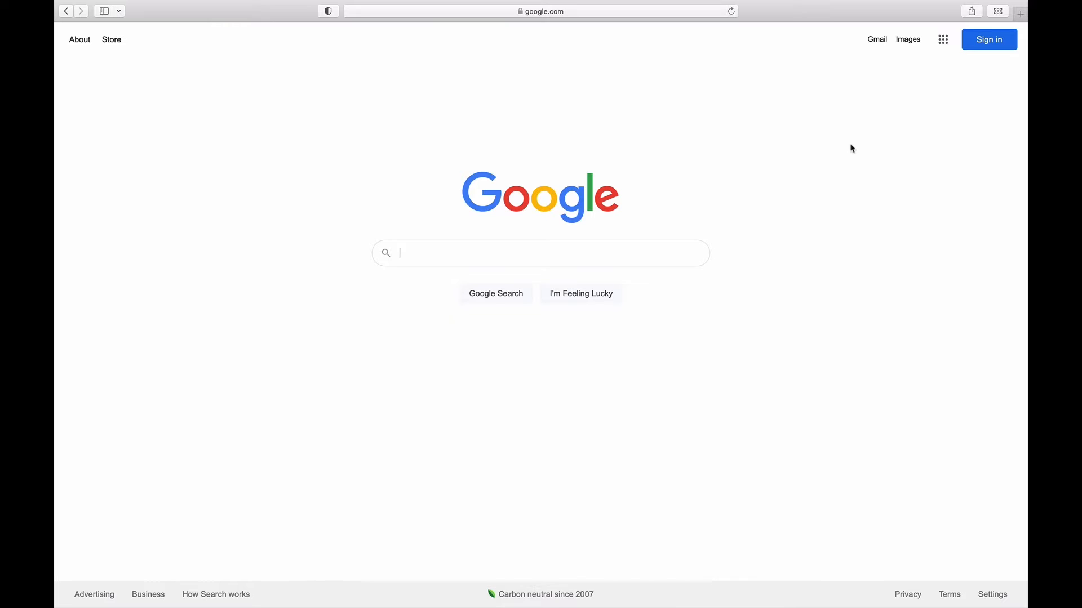
# Step: Go from the Google homepage to the Google account sign-in page
pyautogui.click(990, 49)
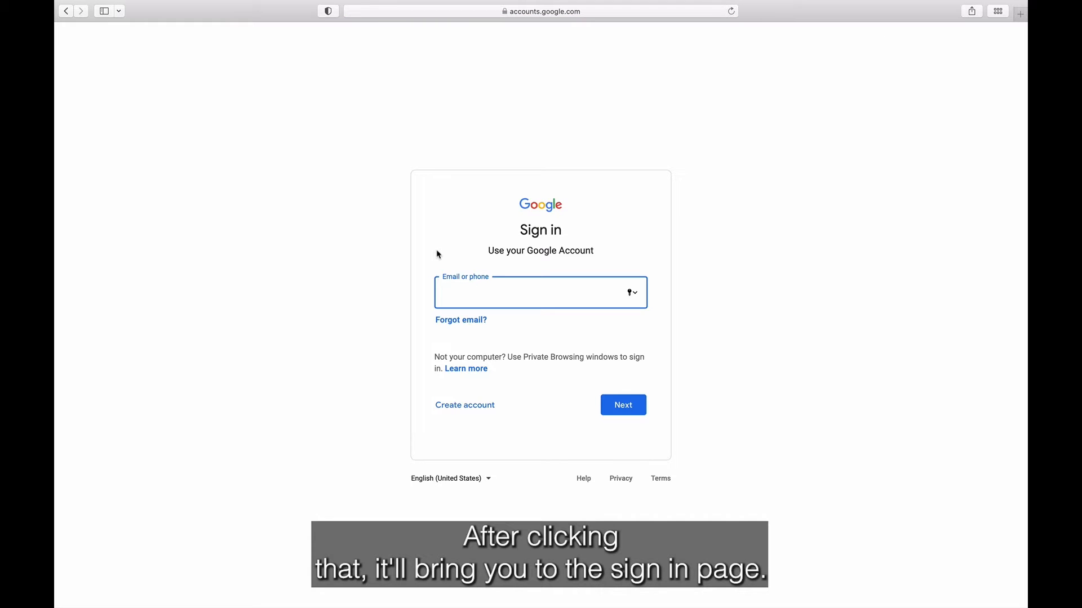
# Step: Start a personal Google account and enter the user's first and last name
pyautogui.click(475, 411)
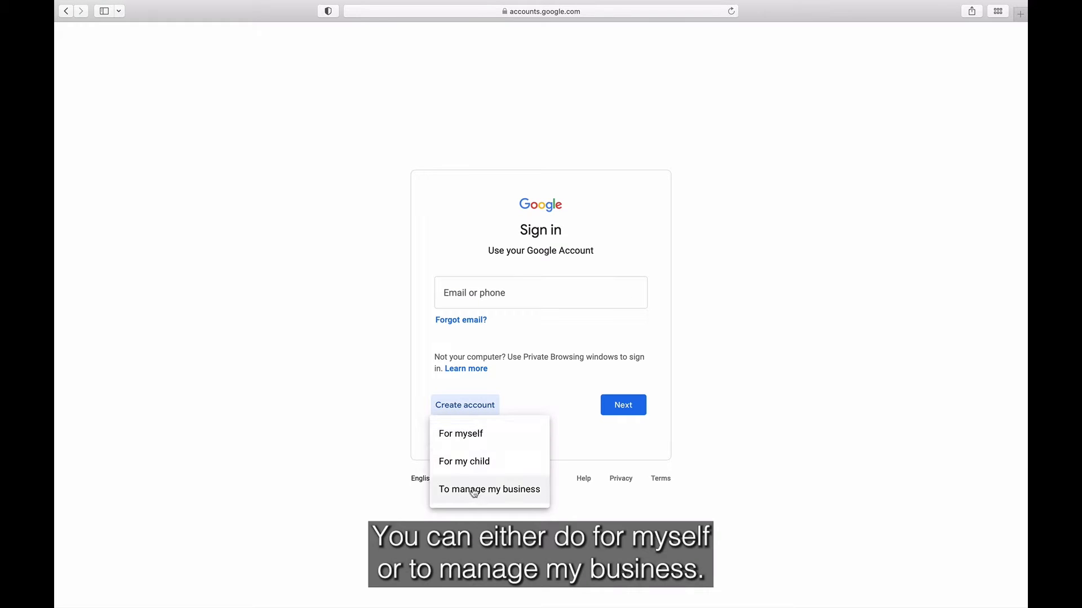
pyautogui.click(486, 443)
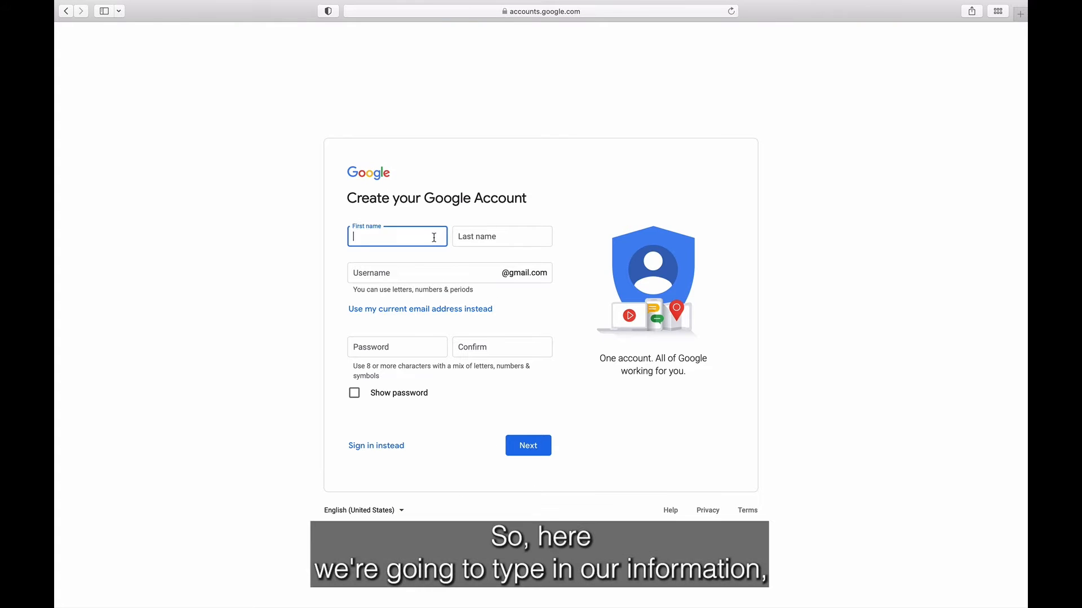
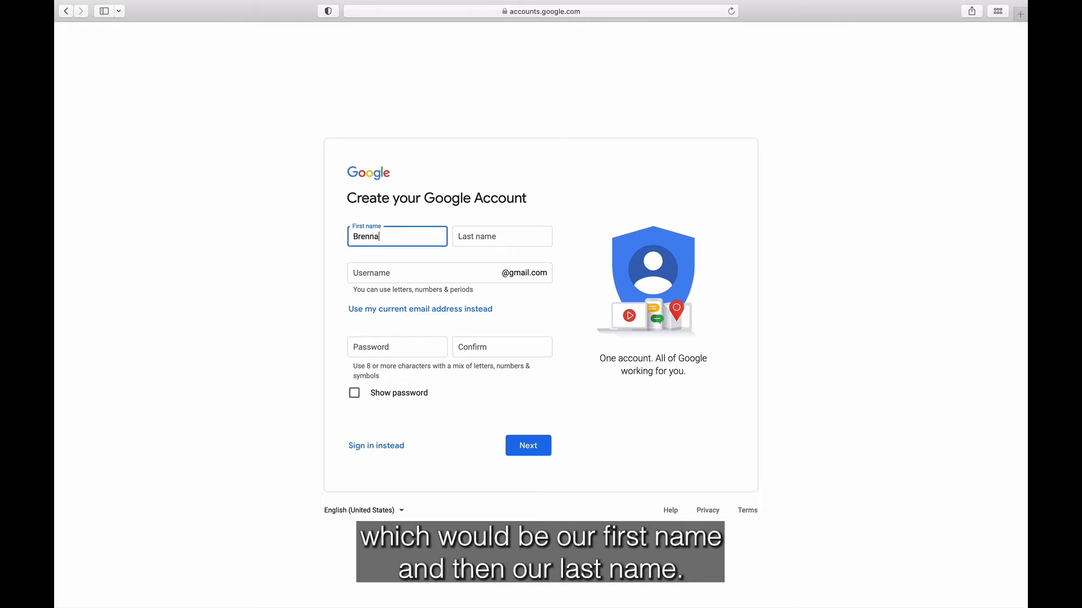
pyautogui.press('Tab')
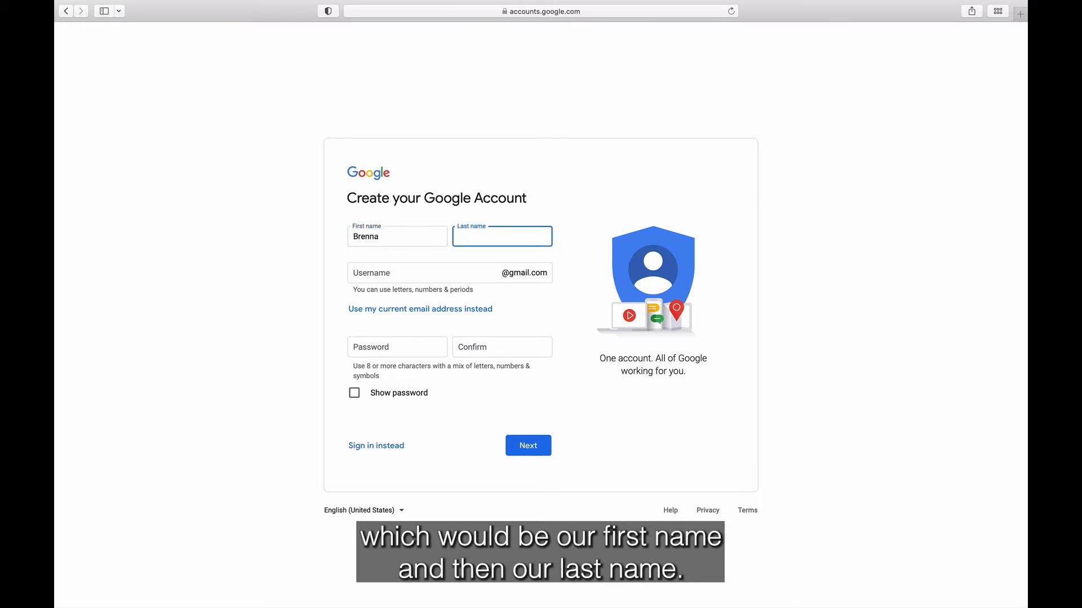
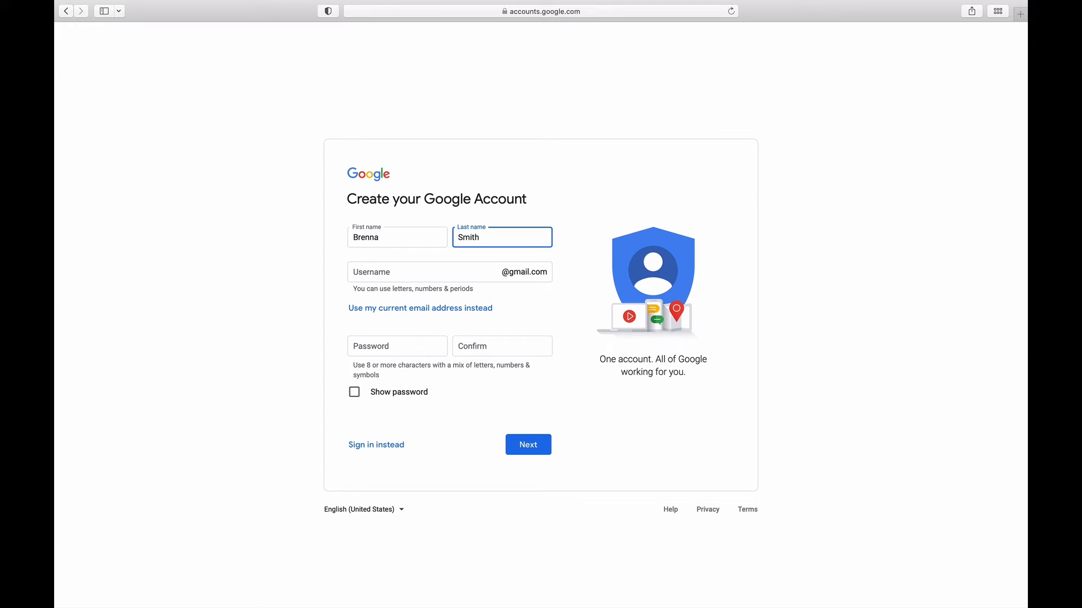
# Step: Use the existing email address instead of Gmail, set and confirm the password, and submit
pyautogui.click(399, 268)
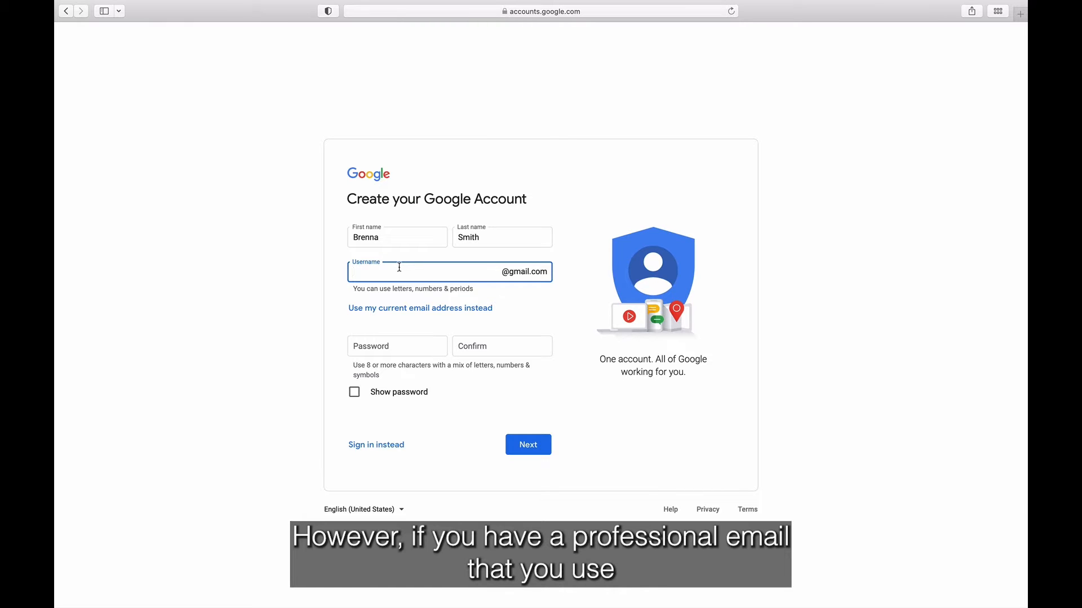
pyautogui.click(396, 316)
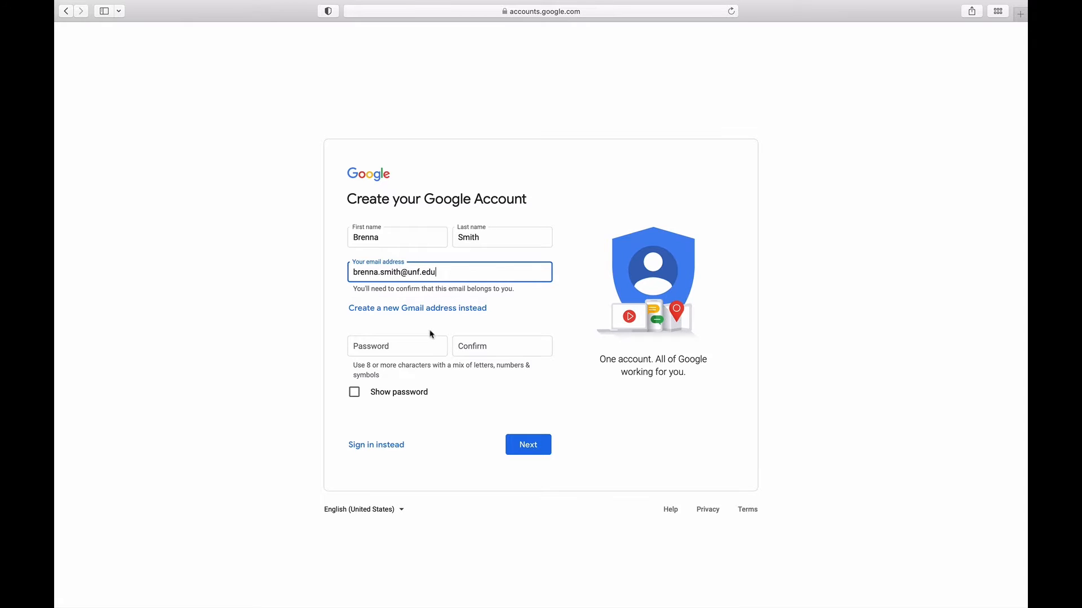
pyautogui.click(420, 347)
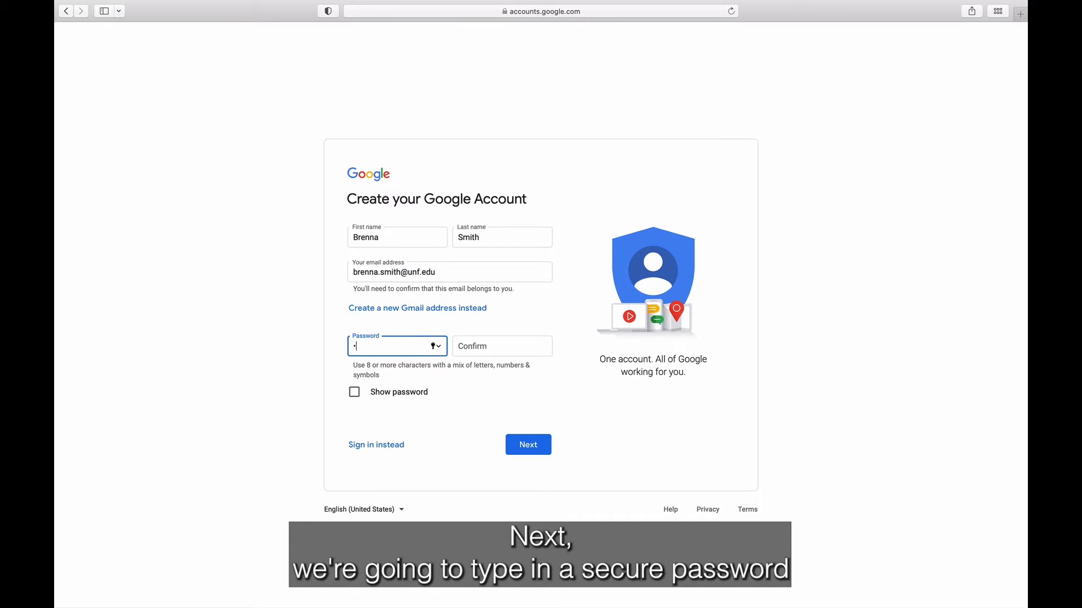
pyautogui.write('••••••')
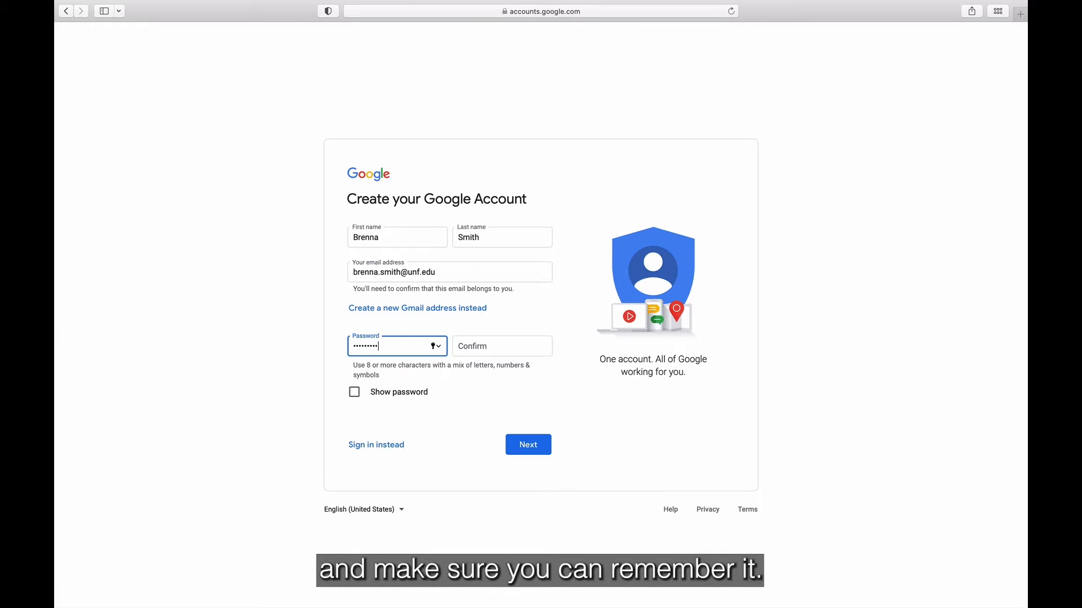
pyautogui.click(458, 346)
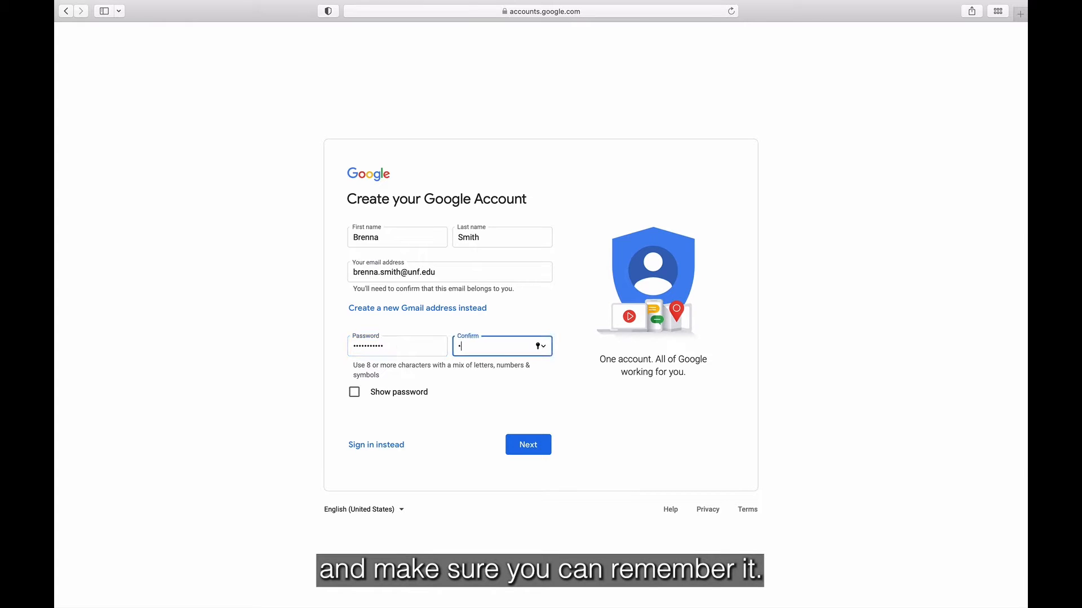
pyautogui.write('••••••')
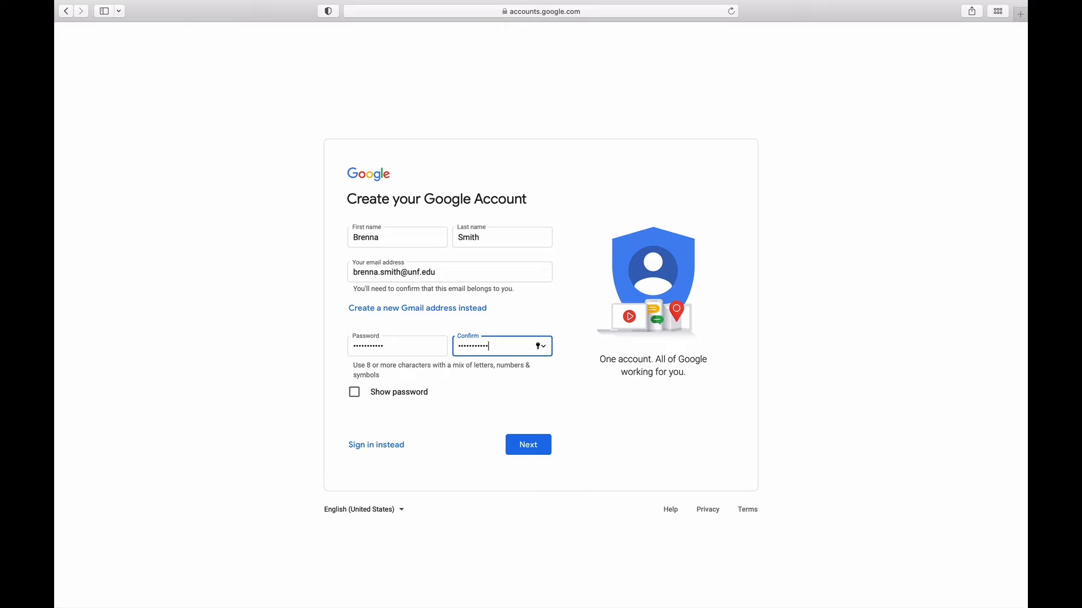
pyautogui.click(510, 447)
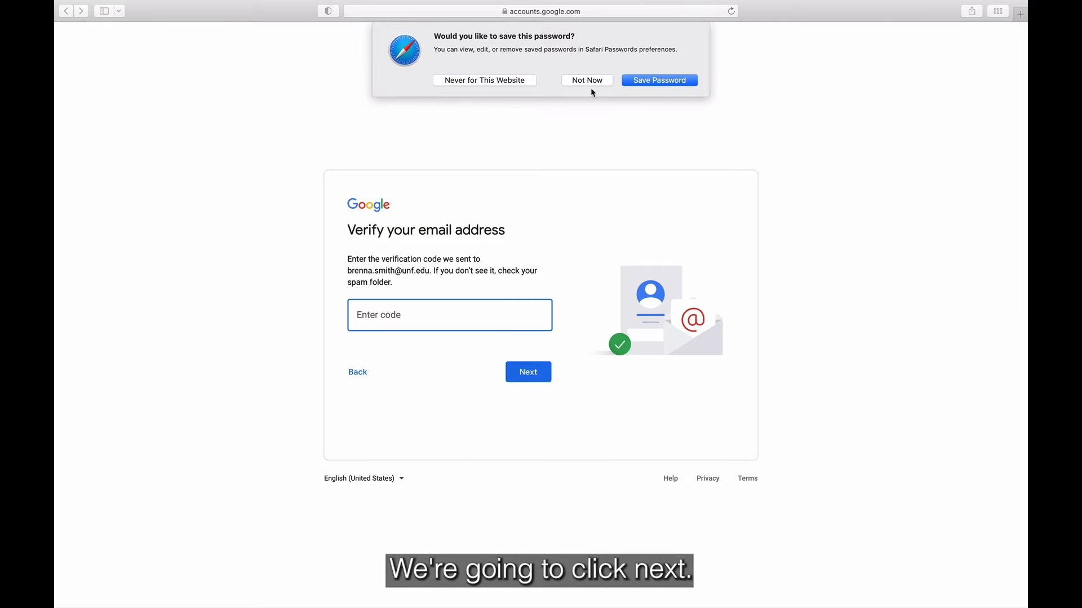
# Step: Decline the browser's save-password prompt and submit the emailed verification code
pyautogui.click(588, 82)
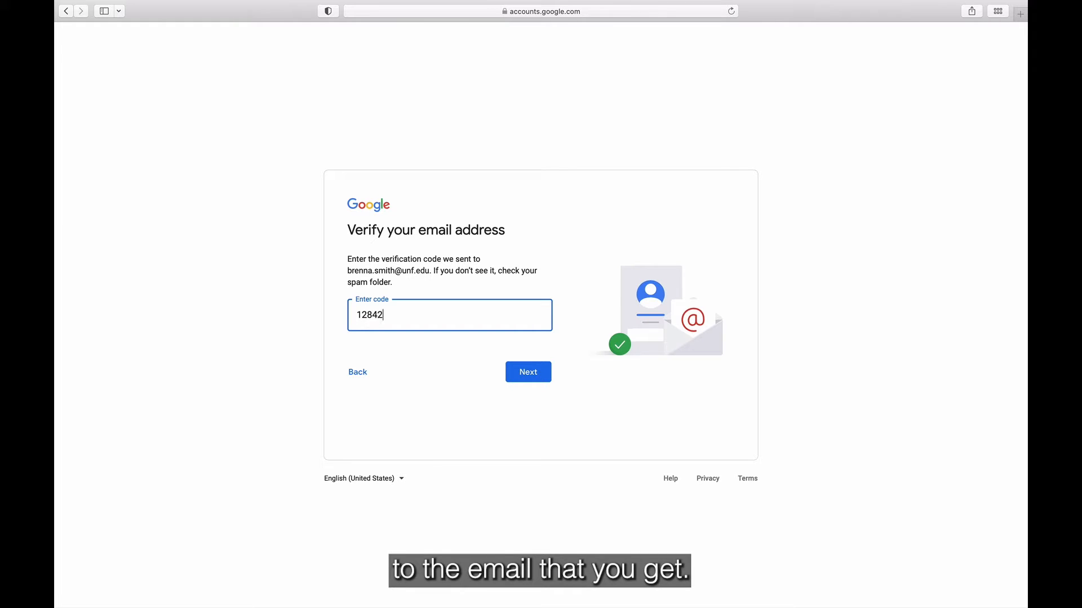
pyautogui.write('7')
pyautogui.press('Return')
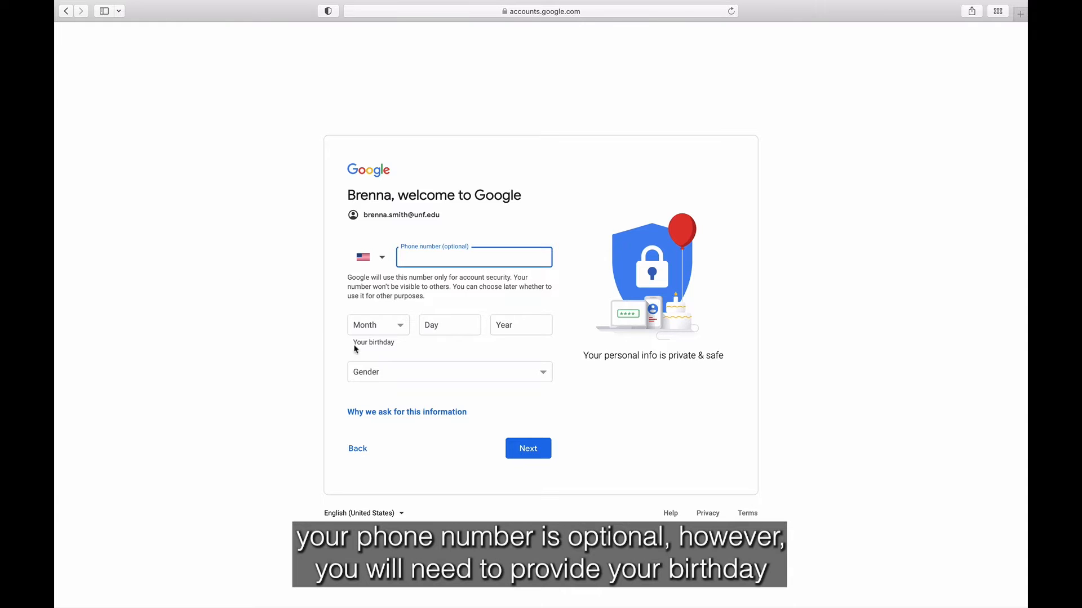
# Step: Enter birthday January 1, 2000 and gender Female, then continue
pyautogui.click(374, 332)
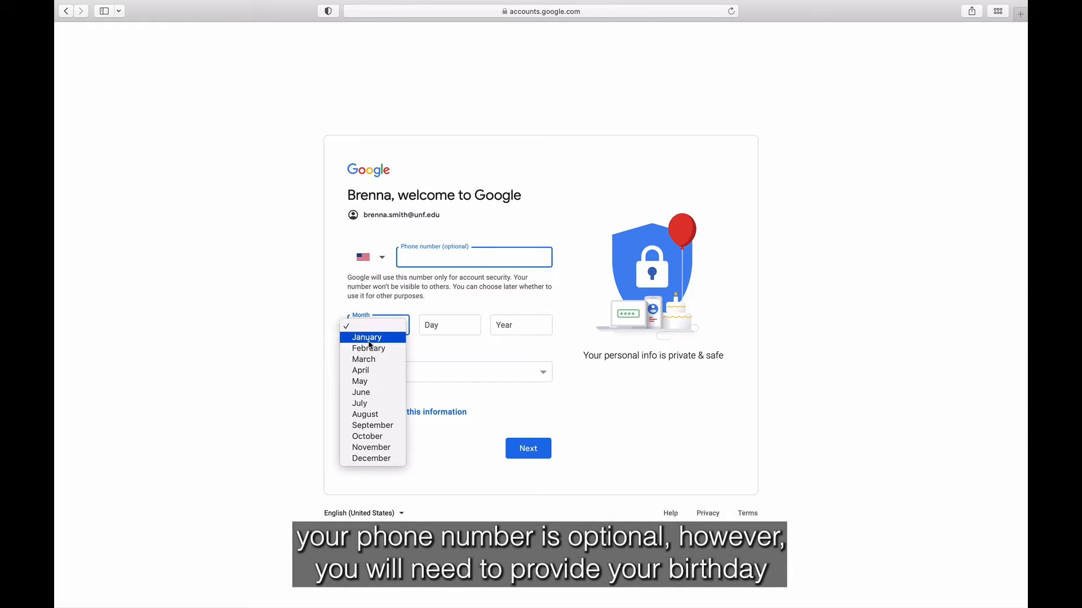
pyautogui.click(367, 337)
pyautogui.click(439, 330)
pyautogui.write('1')
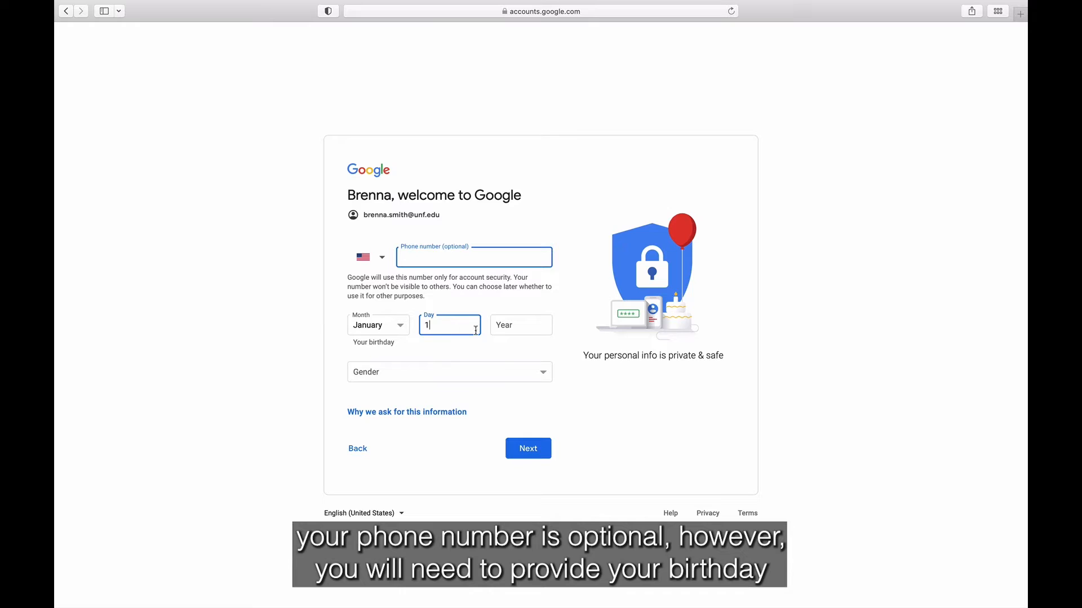
pyautogui.click(528, 332)
pyautogui.write('2000')
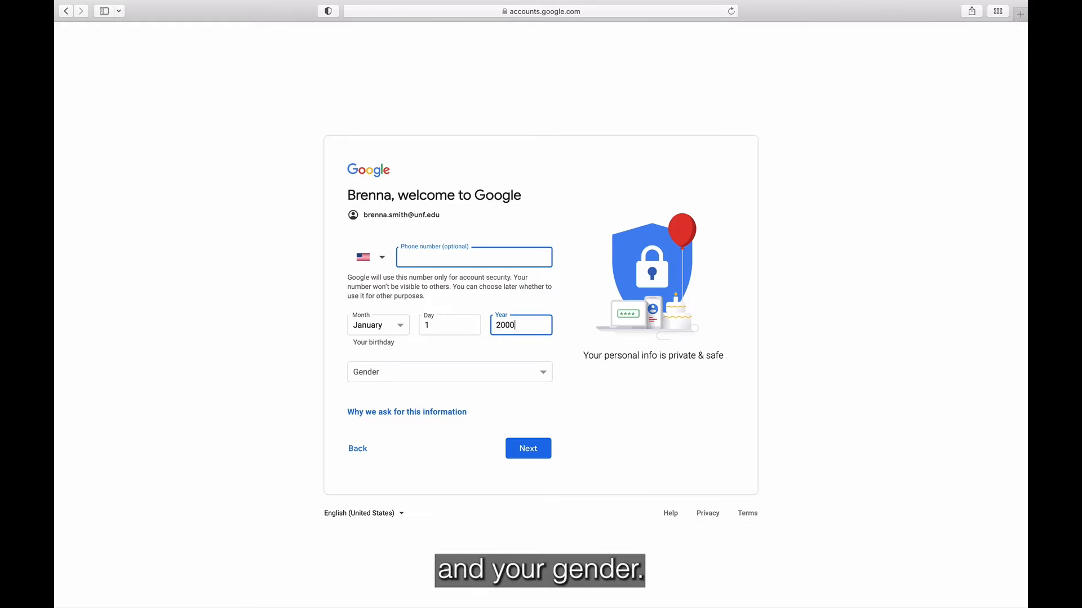
pyautogui.click(506, 381)
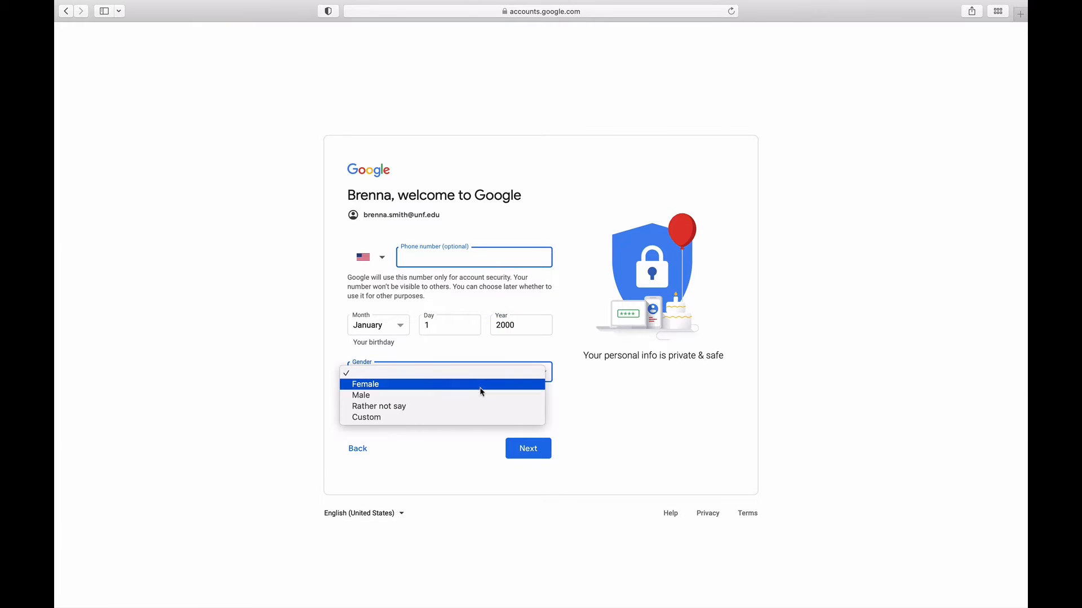
pyautogui.click(481, 387)
pyautogui.click(534, 449)
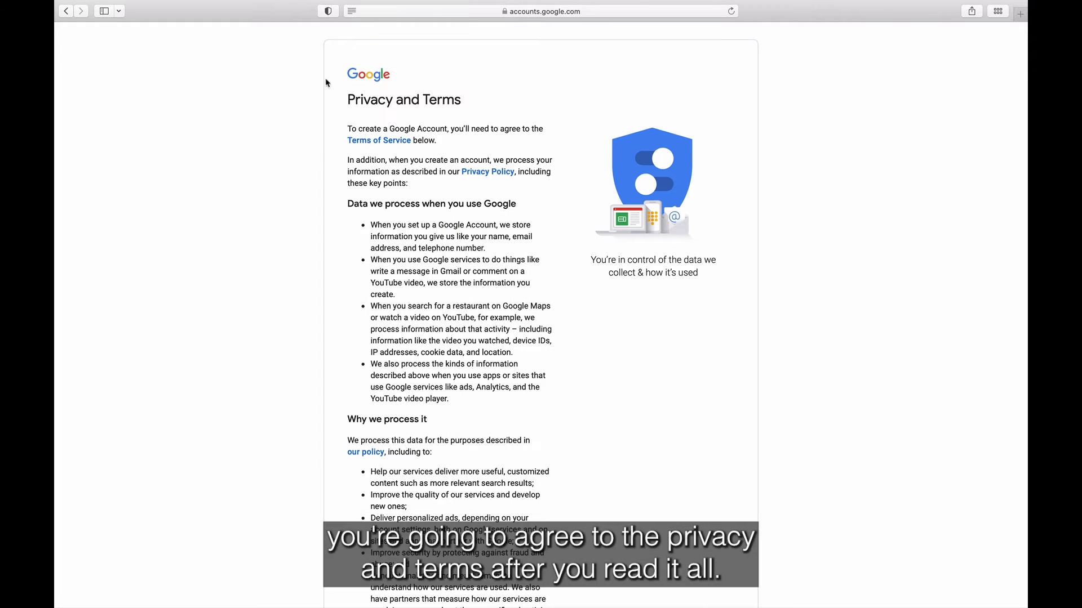
# Step: Scroll through the Privacy and Terms and agree to them
pyautogui.scroll(-10, 441, 248)
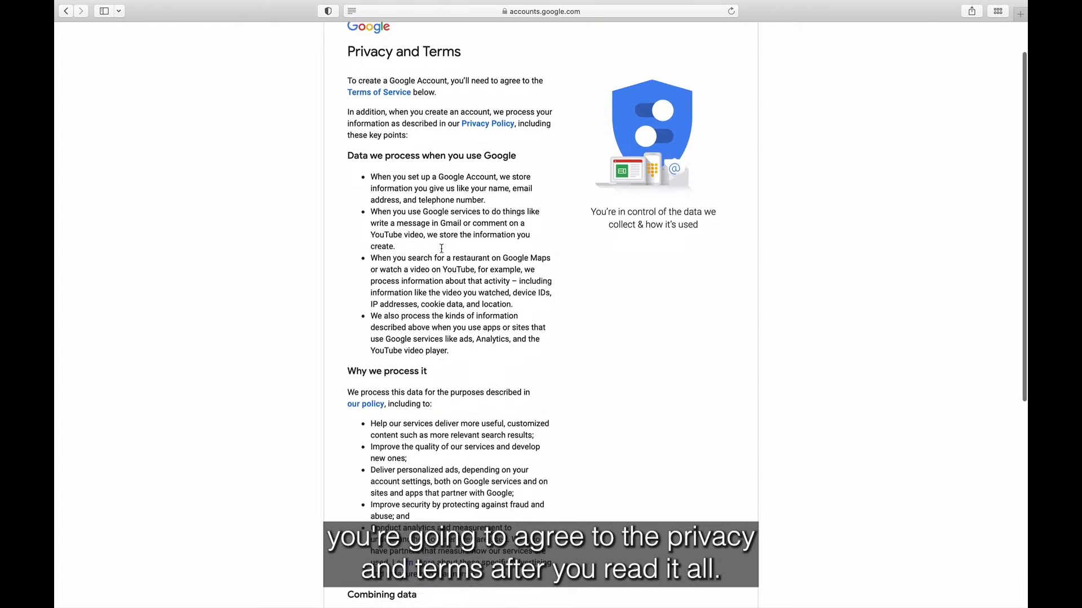
pyautogui.click(523, 525)
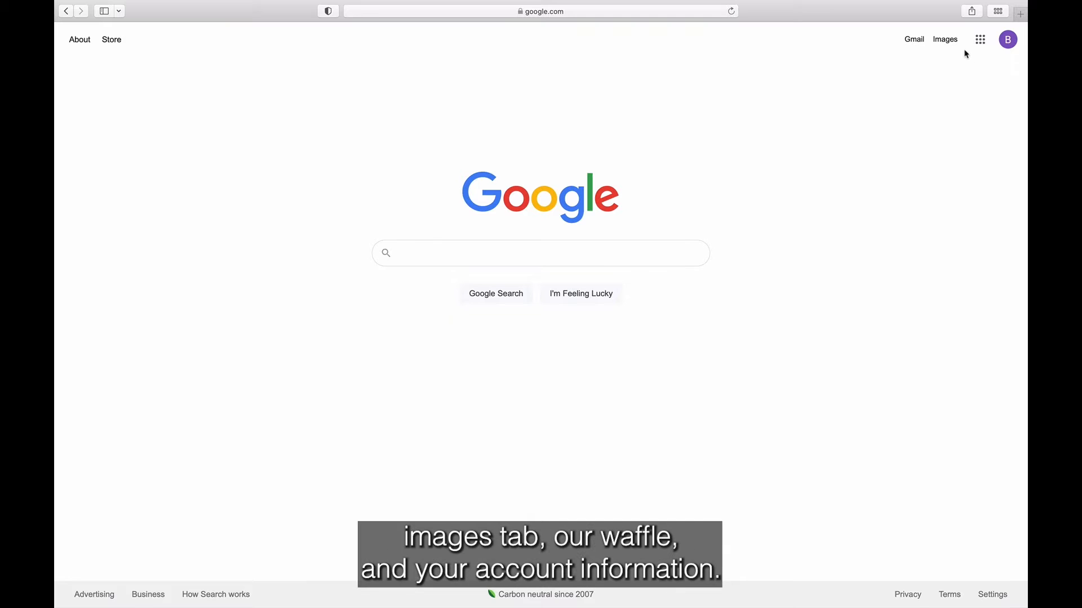
# Step: Find YouTube in the Google apps menu and open it
pyautogui.click(980, 40)
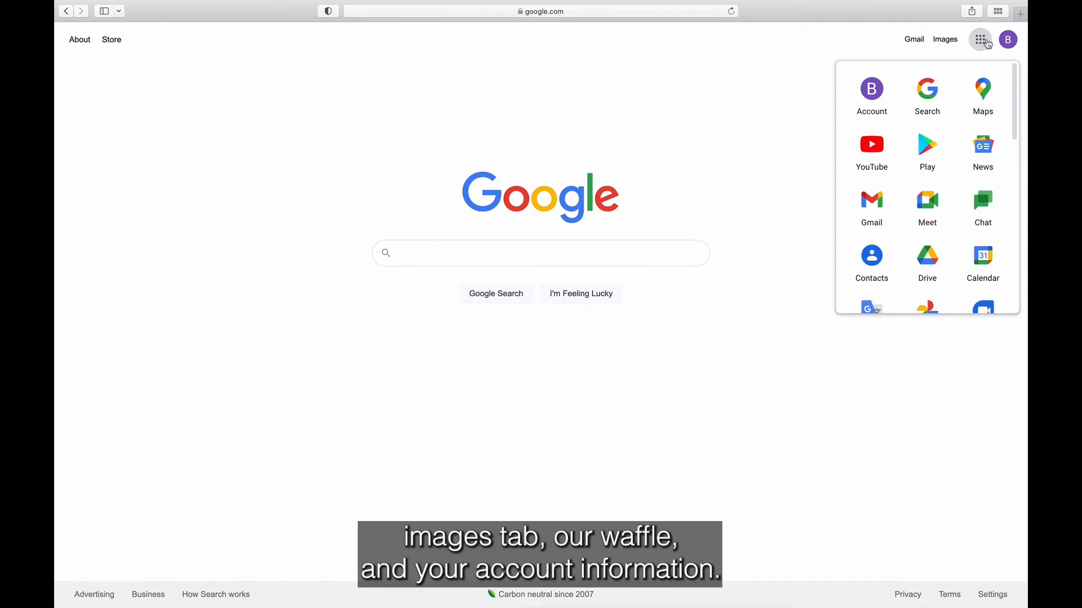
pyautogui.click(1010, 41)
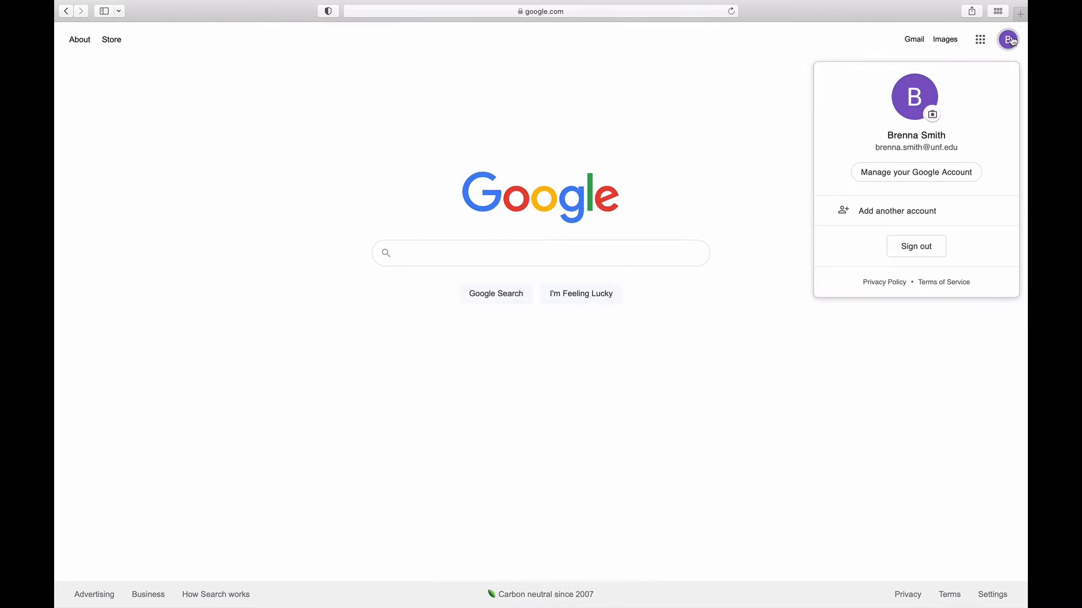
pyautogui.click(978, 42)
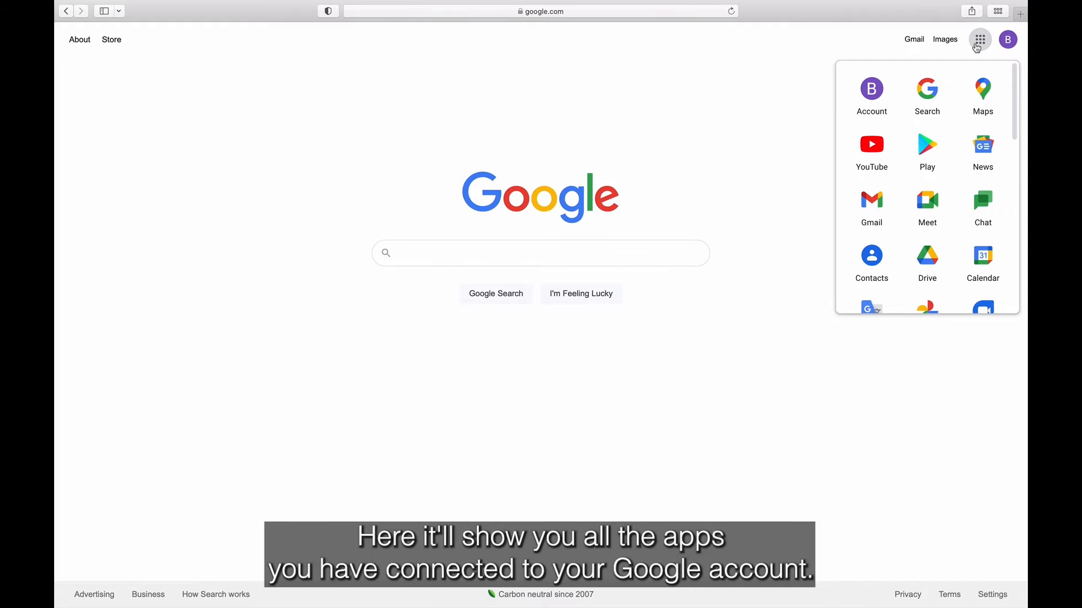
pyautogui.scroll(-3, 964, 200)
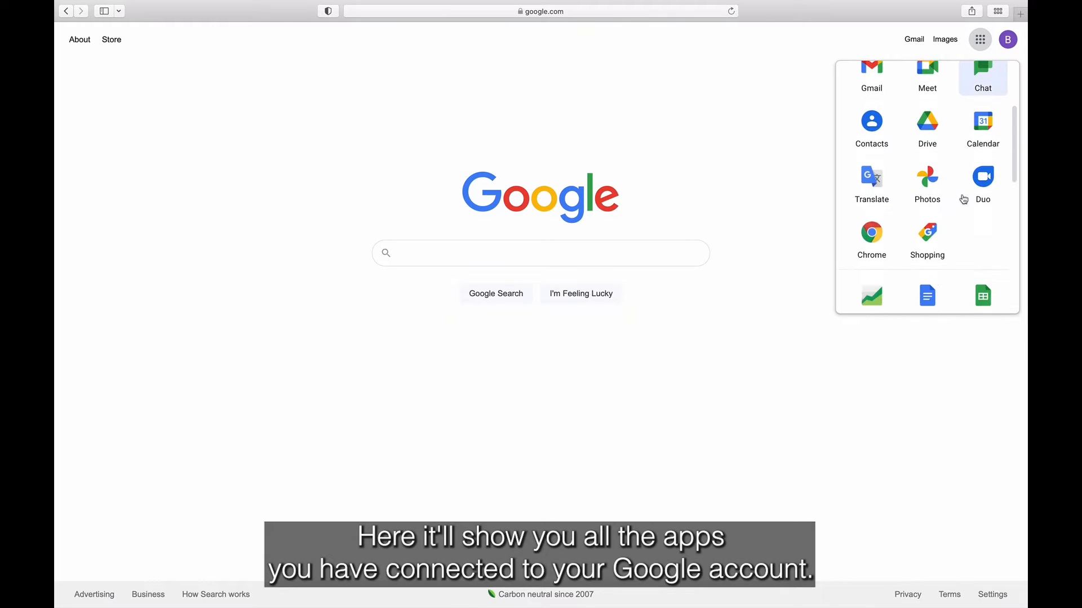
pyautogui.scroll(2, 964, 200)
pyautogui.scroll(-10, 964, 200)
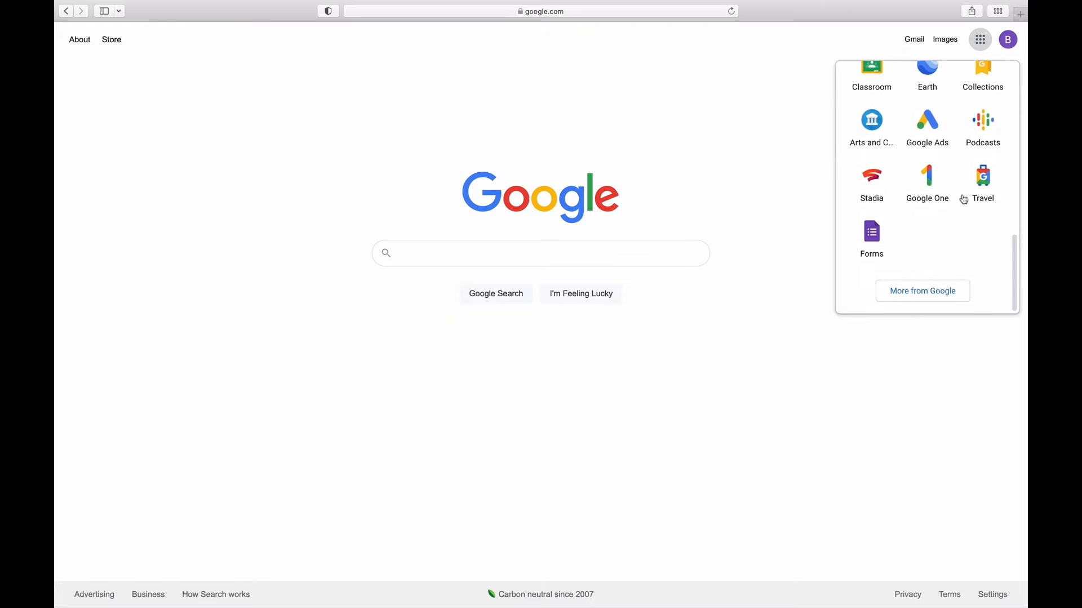
pyautogui.scroll(10, 964, 200)
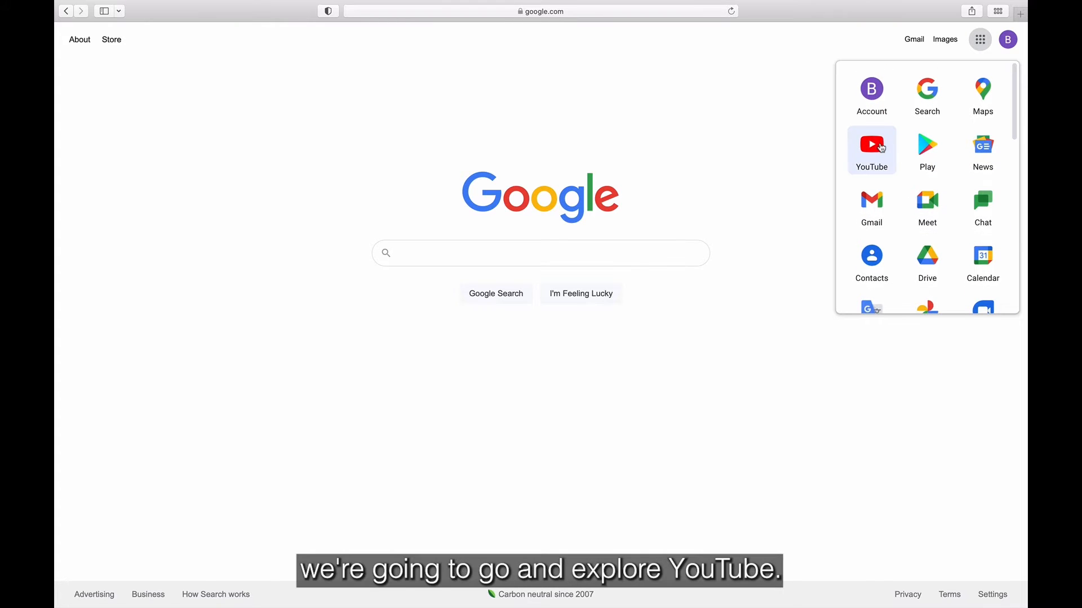
pyautogui.click(882, 150)
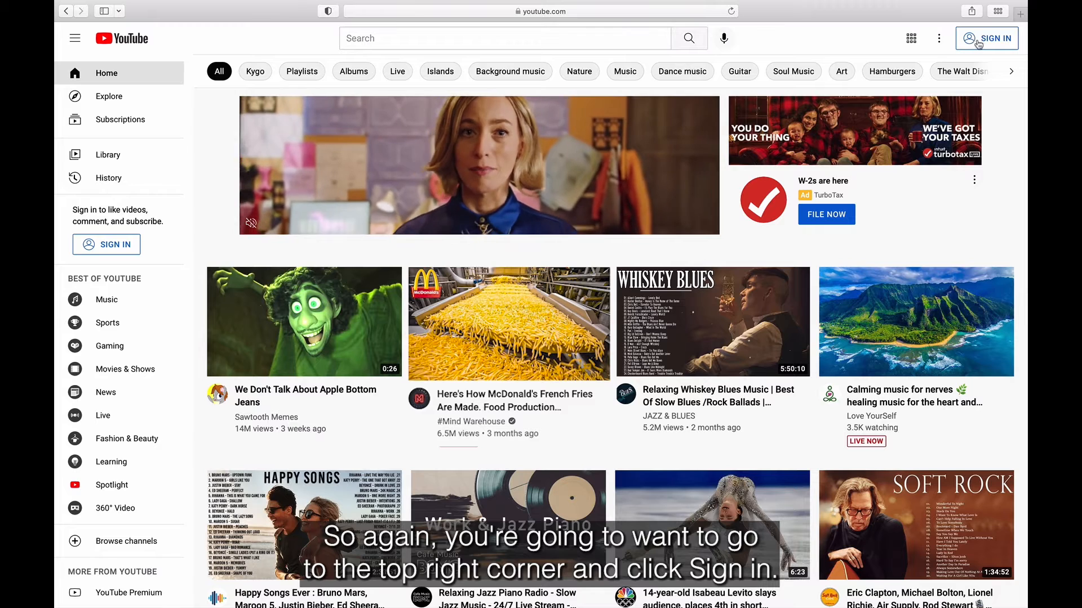
# Step: Sign in to YouTube, check the create, apps and notifications menus, then the account menu
pyautogui.click(979, 44)
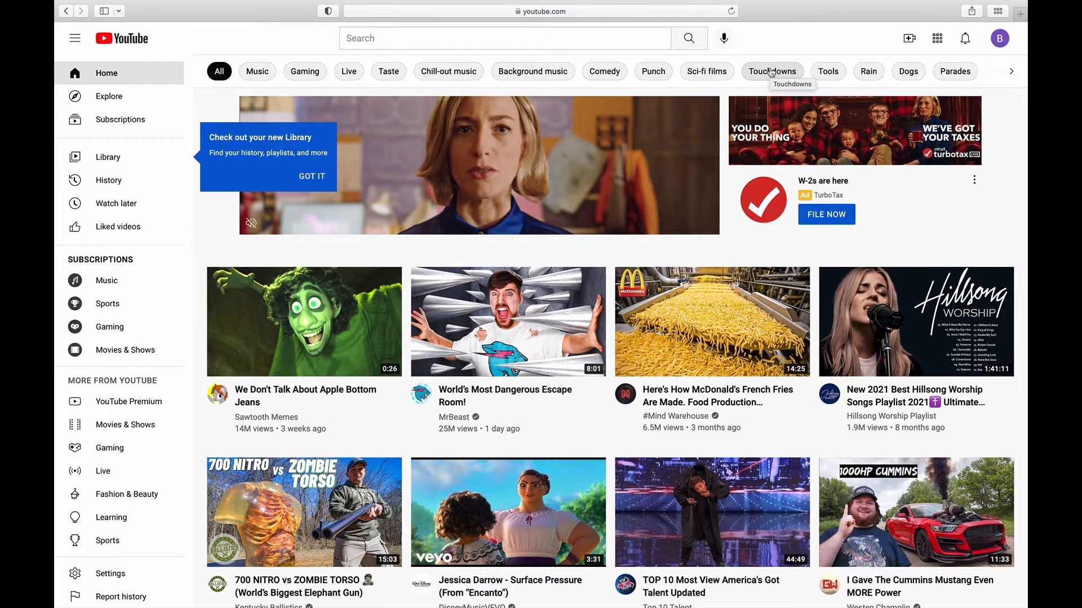
pyautogui.click(909, 39)
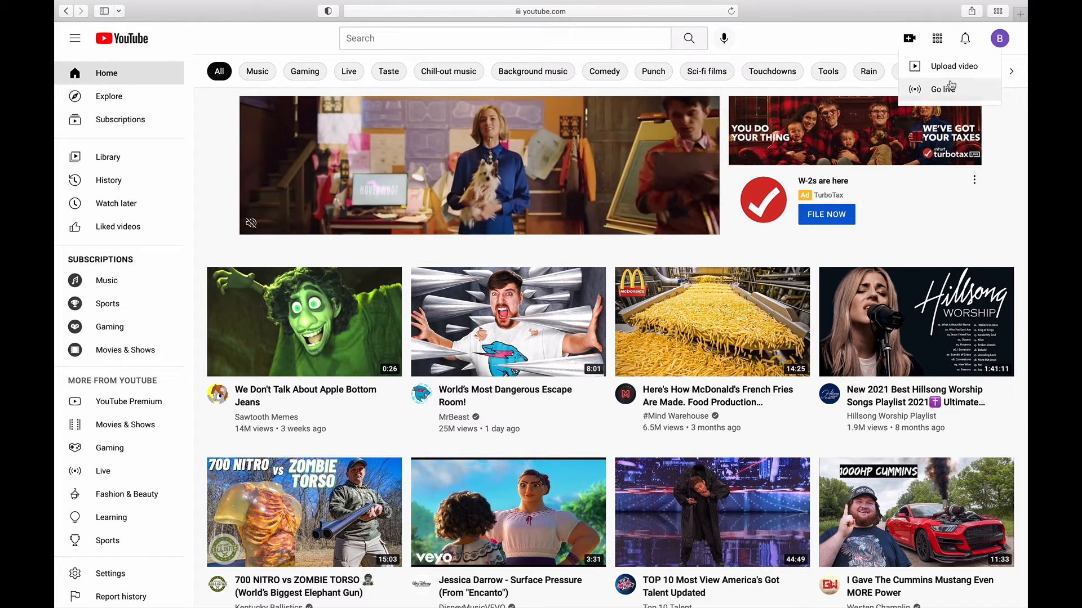
pyautogui.click(937, 39)
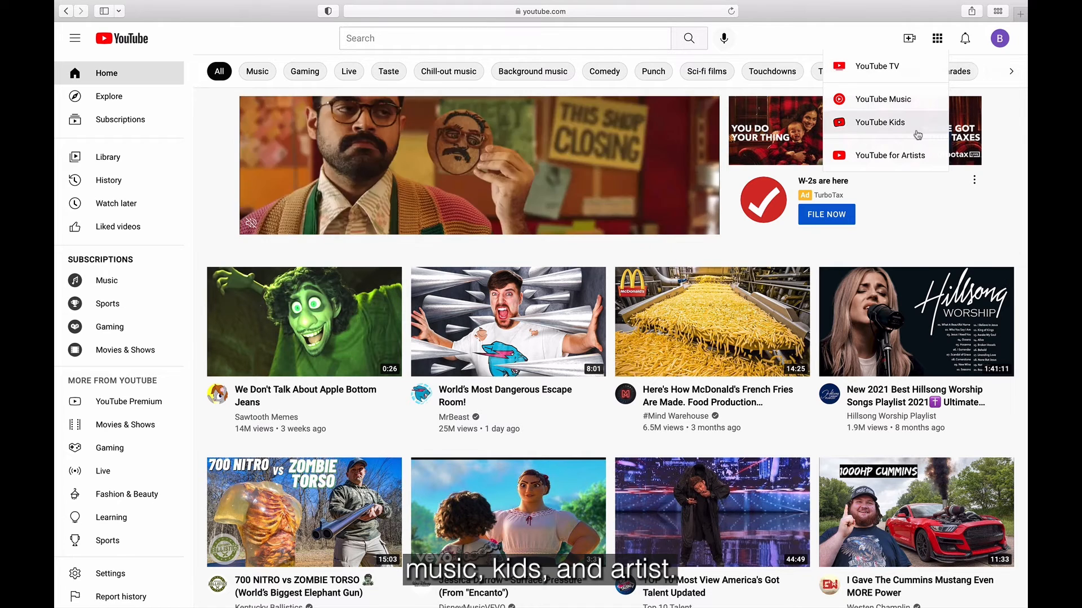
pyautogui.click(965, 40)
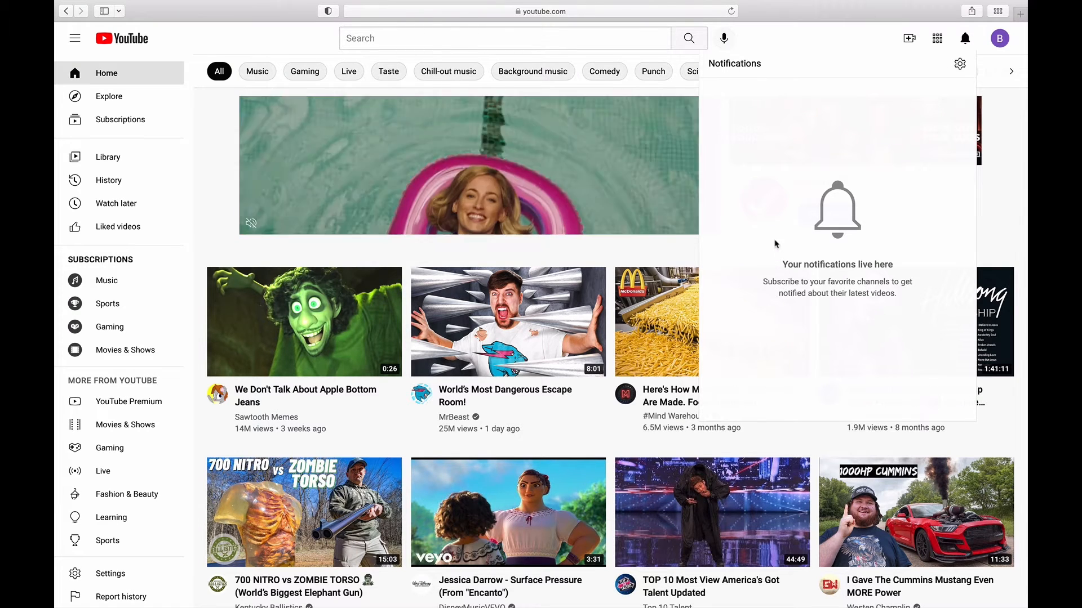
pyautogui.click(973, 37)
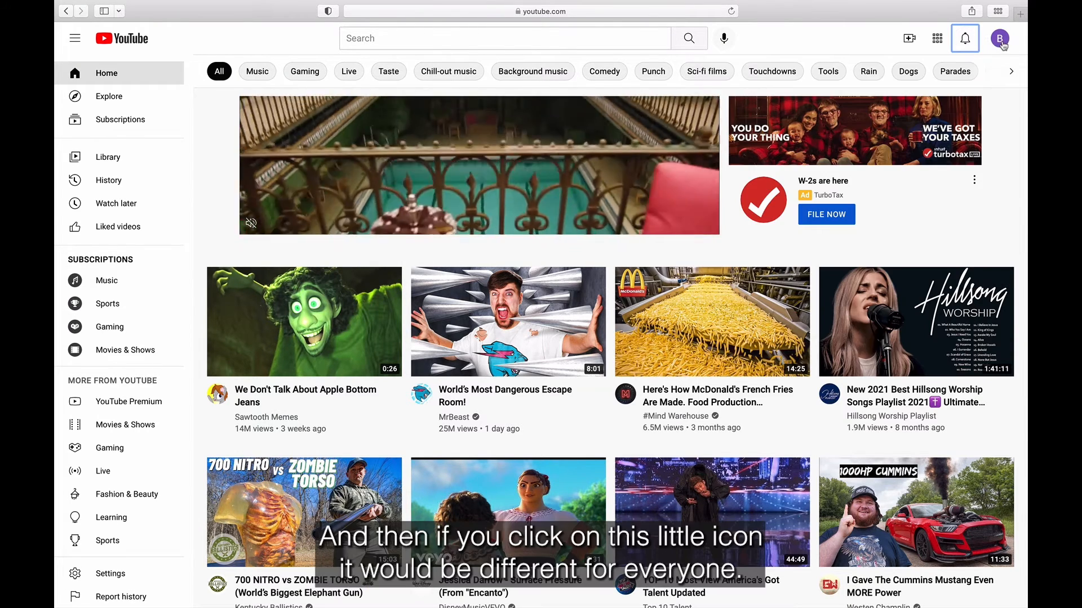
pyautogui.click(1002, 43)
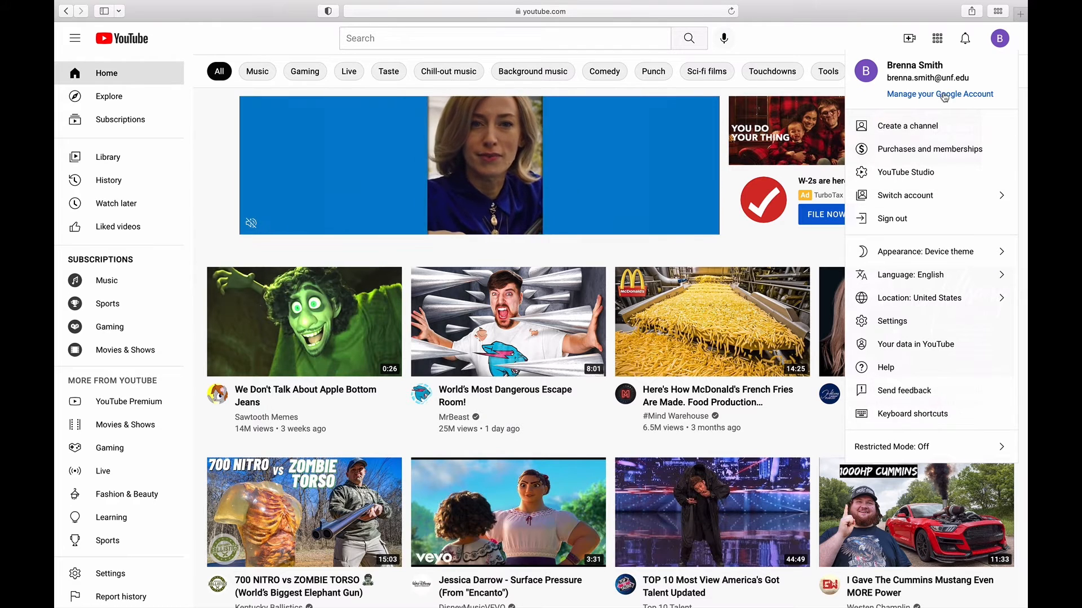
# Step: Start a new channel from the avatar menu, keeping the account's own name
pyautogui.click(939, 129)
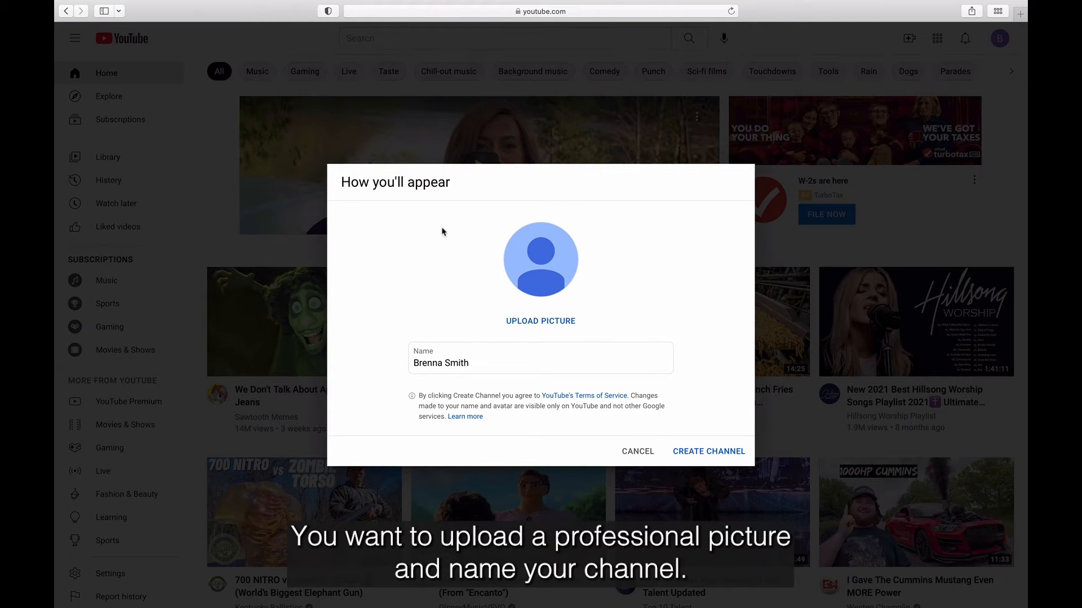
pyautogui.click(554, 362)
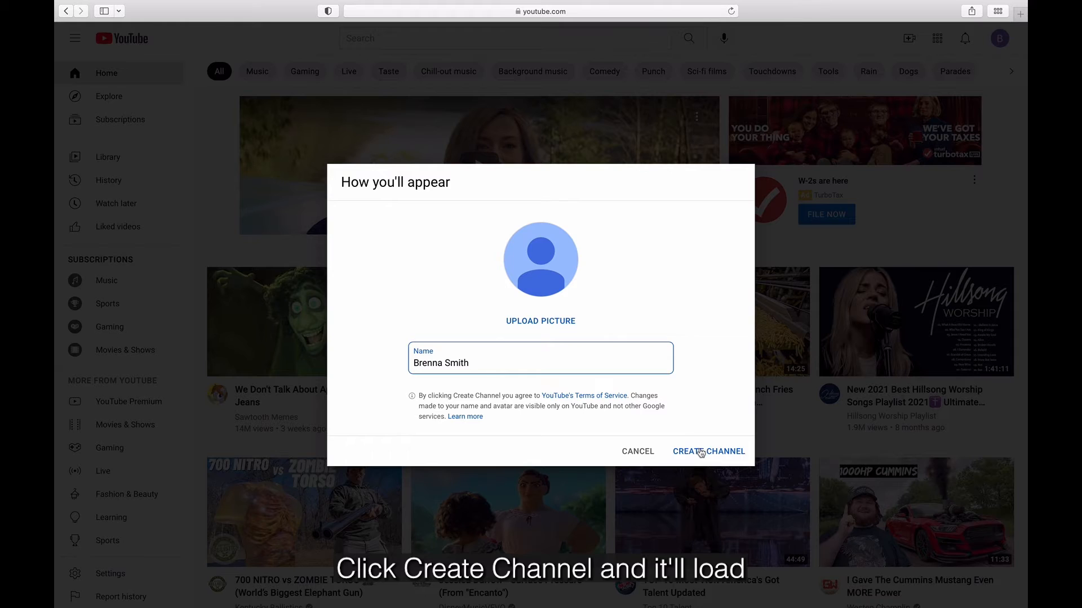
pyautogui.click(701, 451)
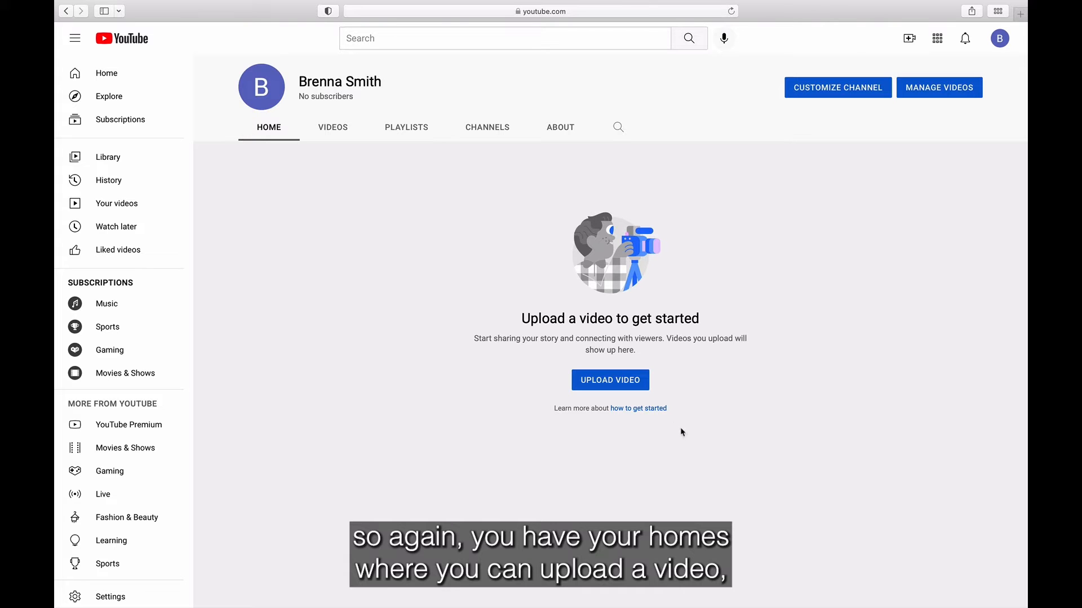
# Step: Browse the channel's Videos, Playlists, Channels and About tabs, then open Customize Channel
pyautogui.click(344, 135)
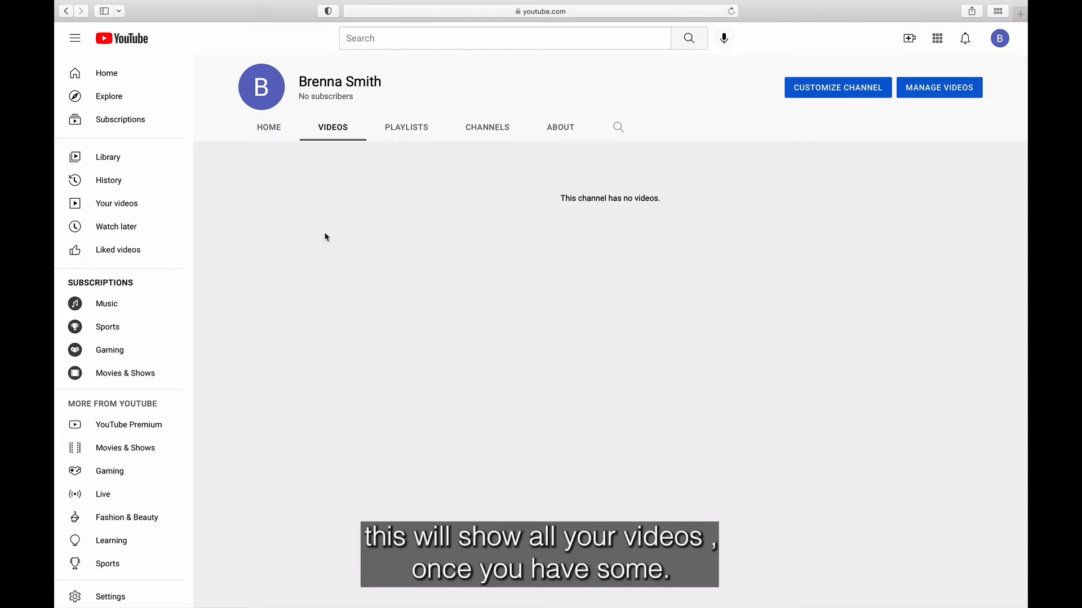
pyautogui.click(420, 123)
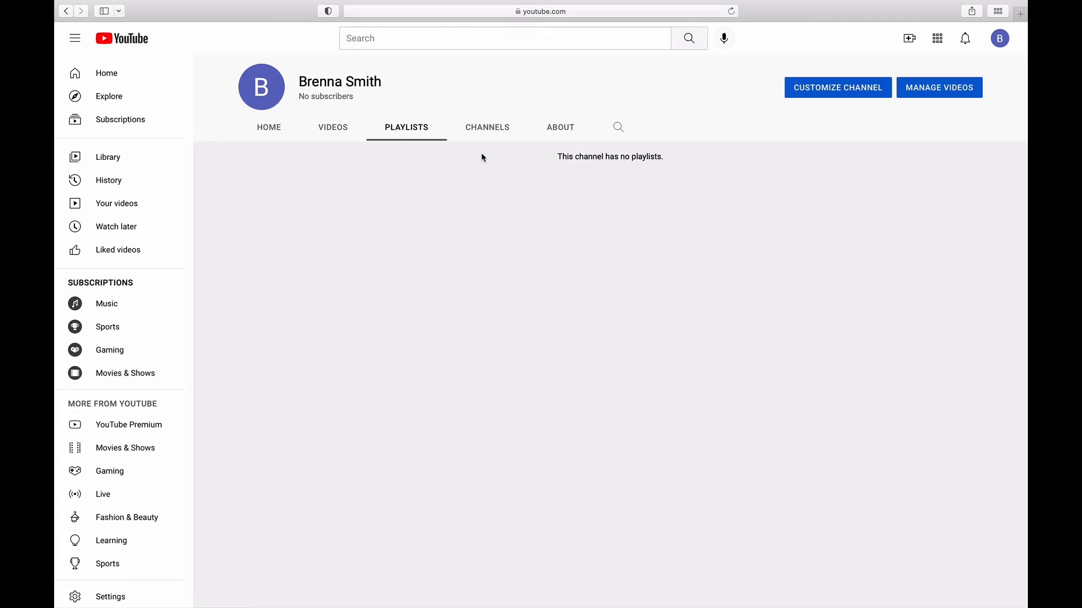
pyautogui.click(470, 134)
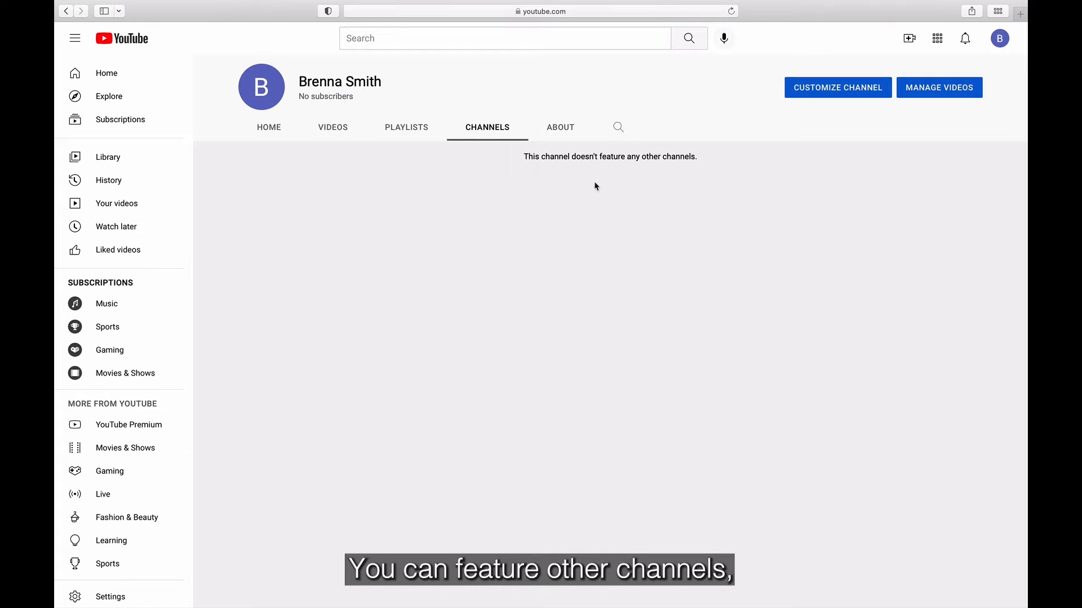
pyautogui.click(569, 130)
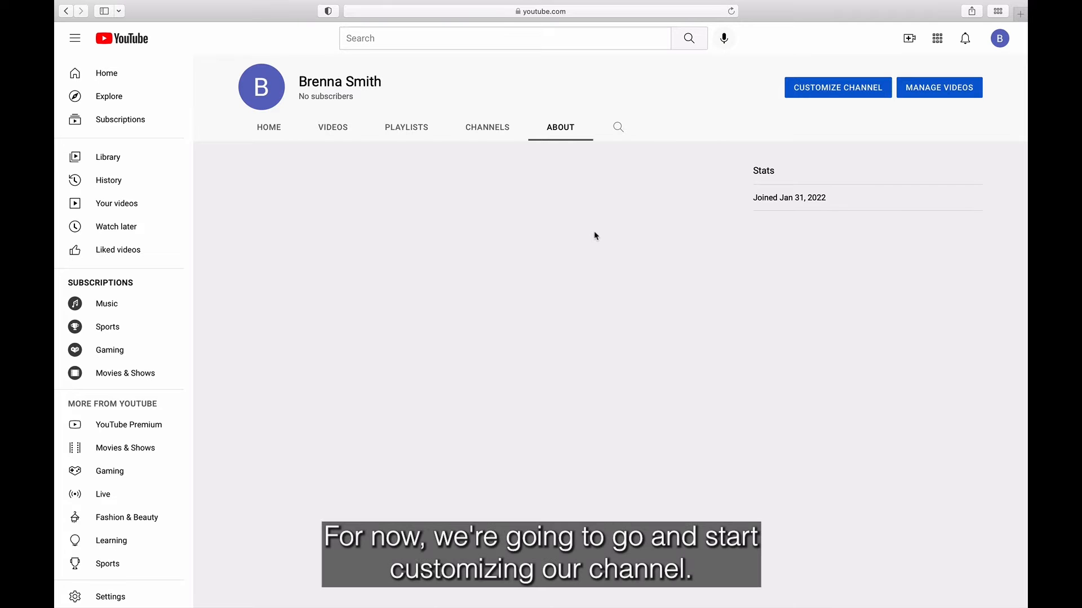
pyautogui.click(854, 99)
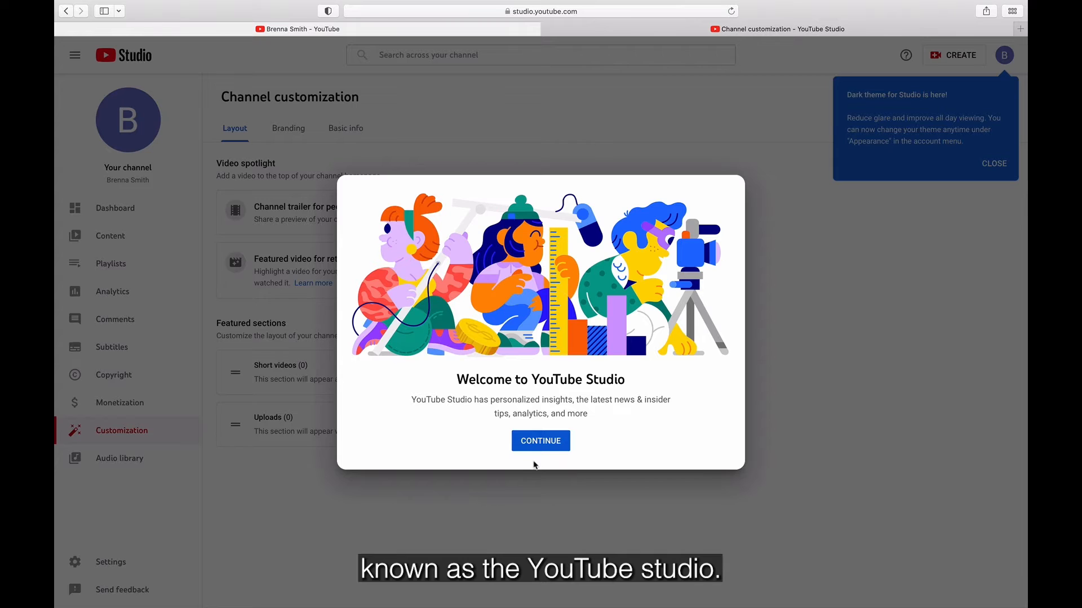
# Step: Dismiss the Studio welcome and view the Branding, then Basic info customization tabs
pyautogui.click(546, 444)
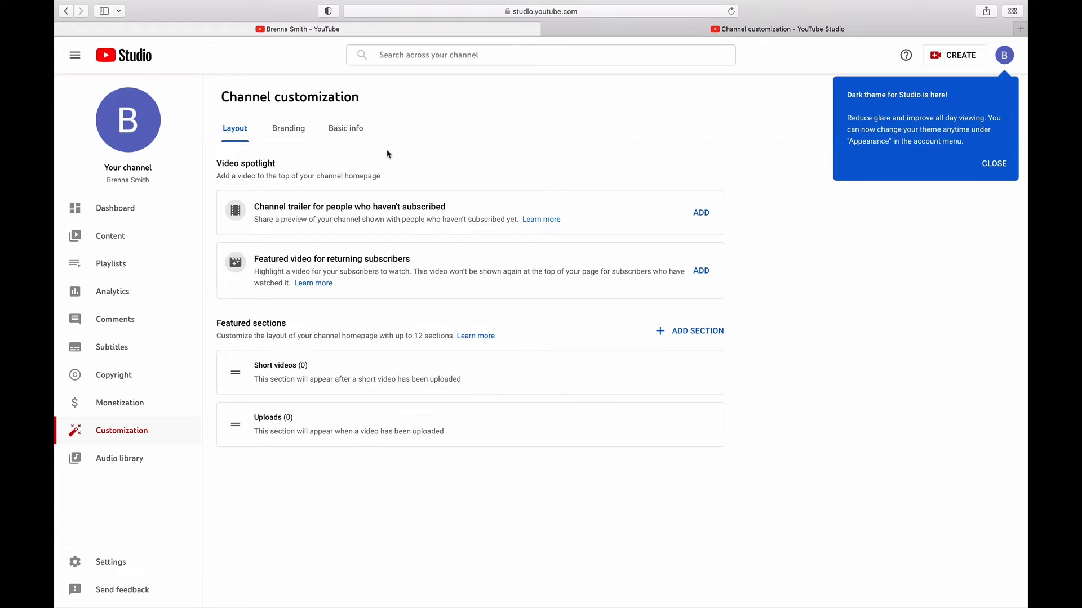
pyautogui.click(279, 133)
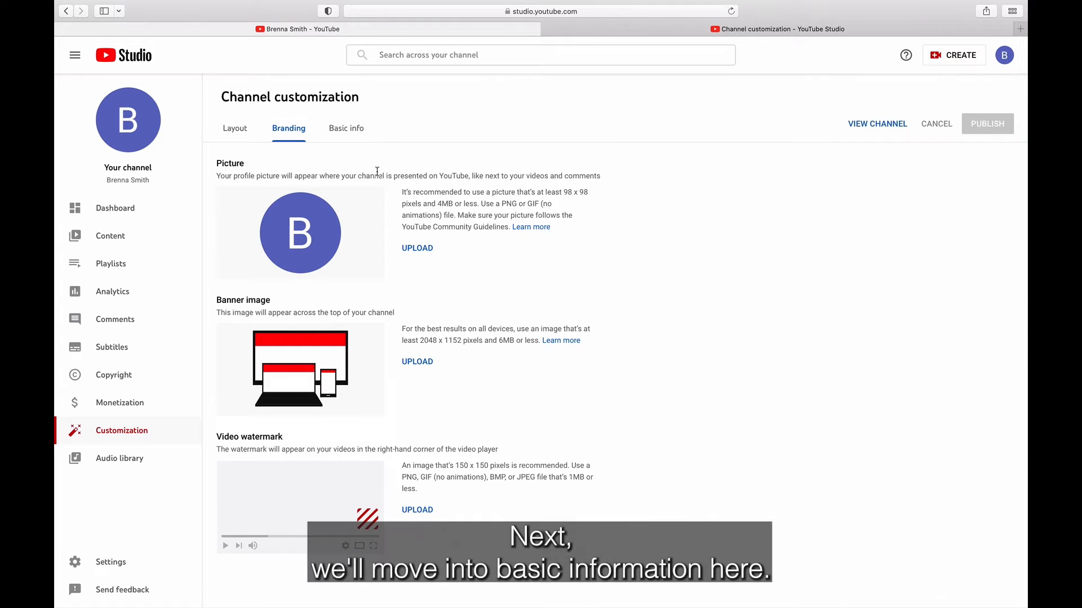
pyautogui.click(346, 129)
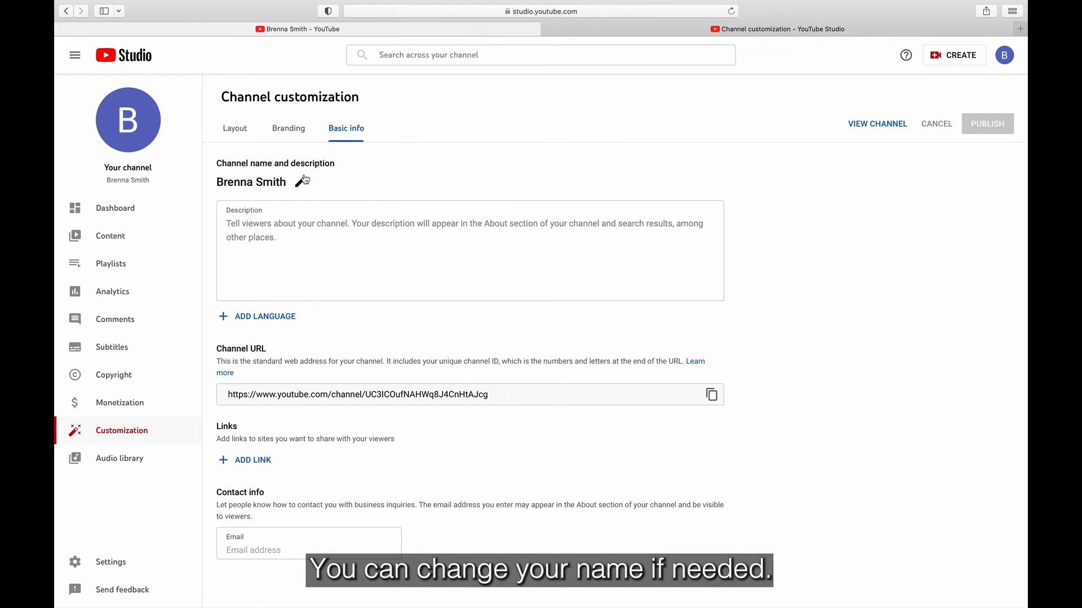
# Step: Enter 'Hi I'm a student' as the channel description in Basic info
pyautogui.click(371, 276)
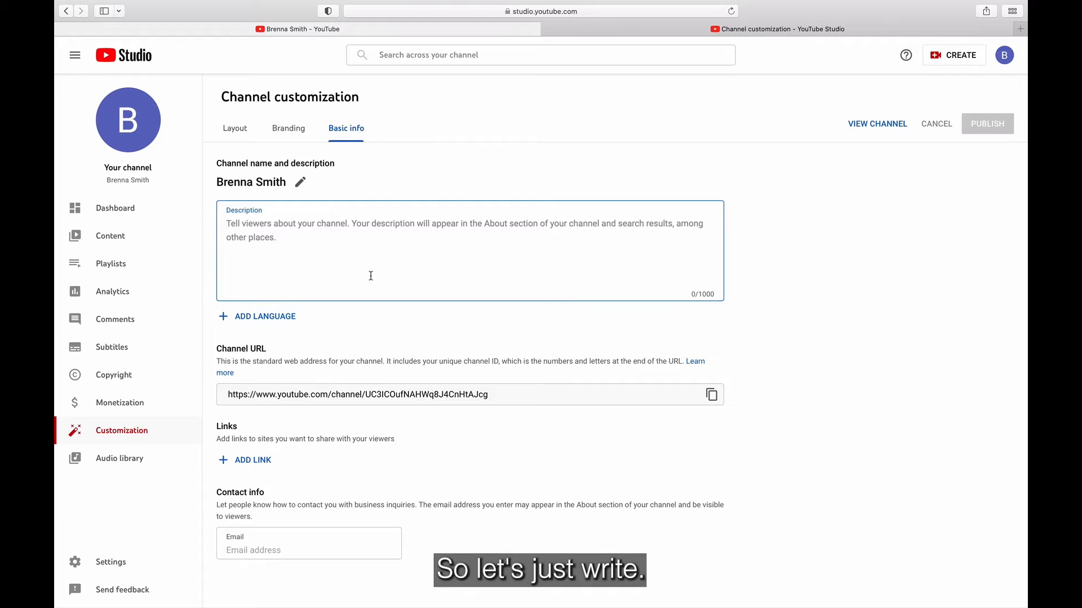
pyautogui.write('Hi I')
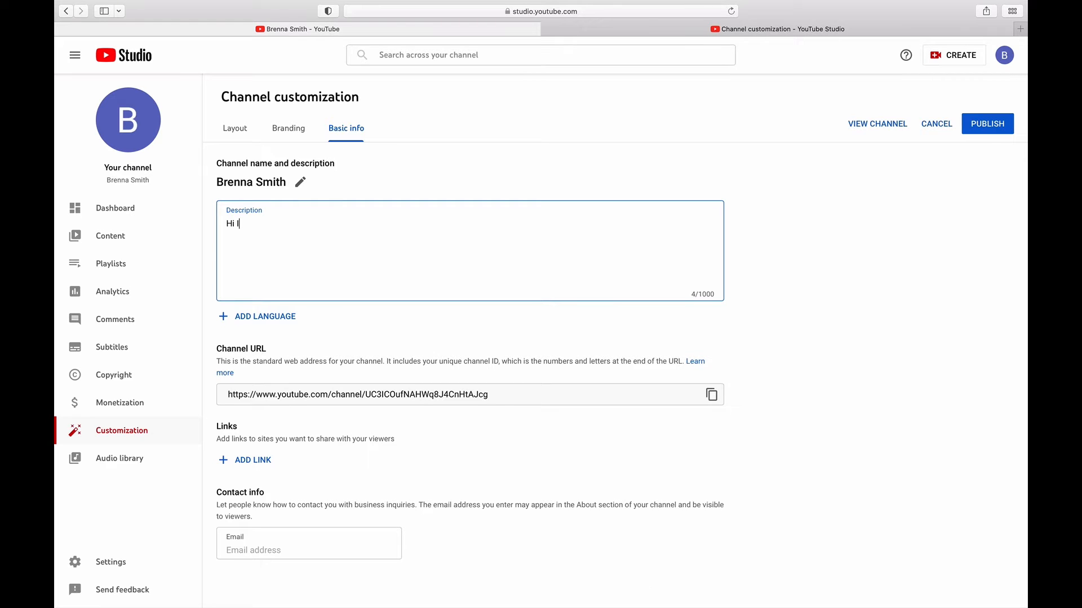
pyautogui.write("'m a student!")
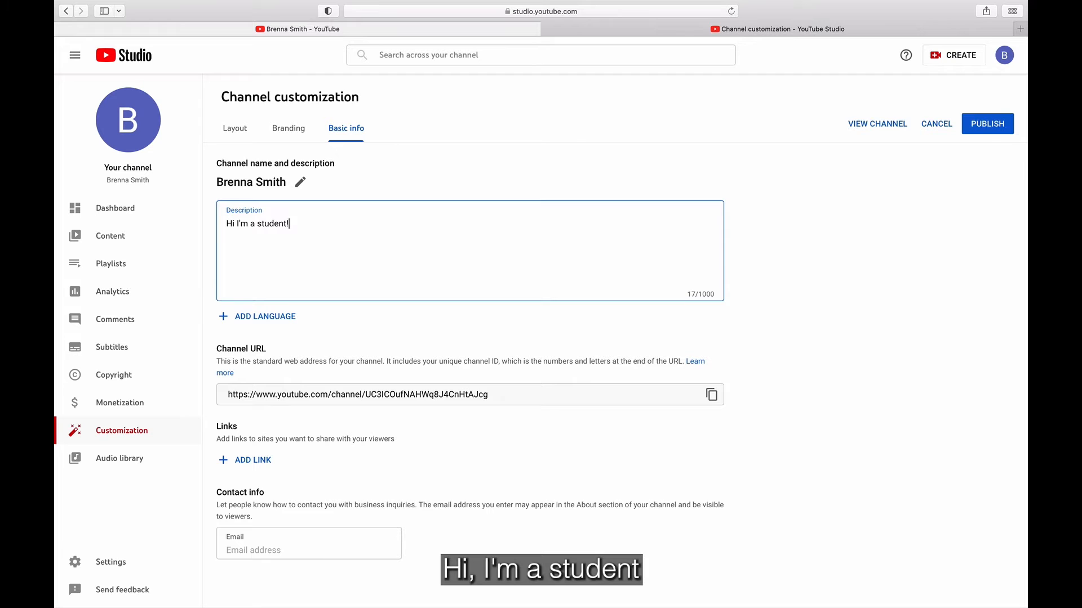
pyautogui.click(604, 360)
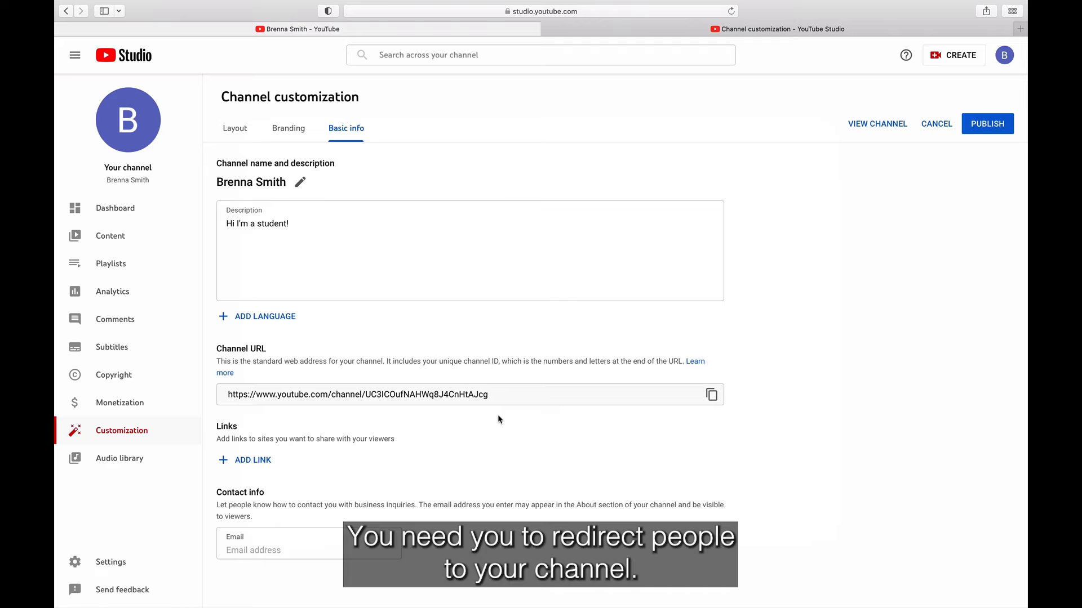
# Step: Start an Instagram link for the channel, then remove the unfinished link
pyautogui.click(267, 461)
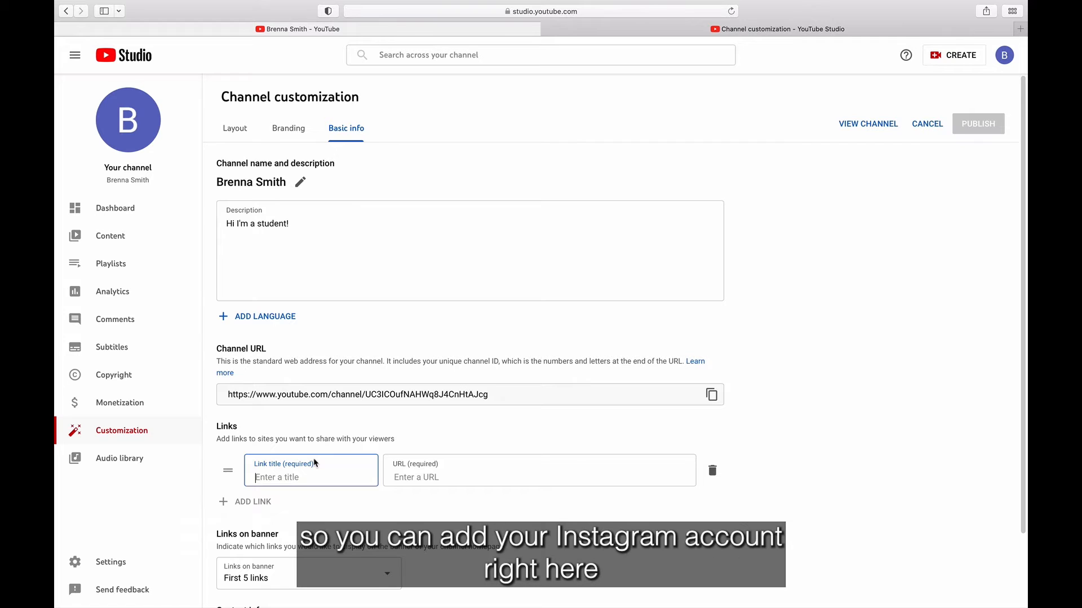
pyautogui.write('Instagram')
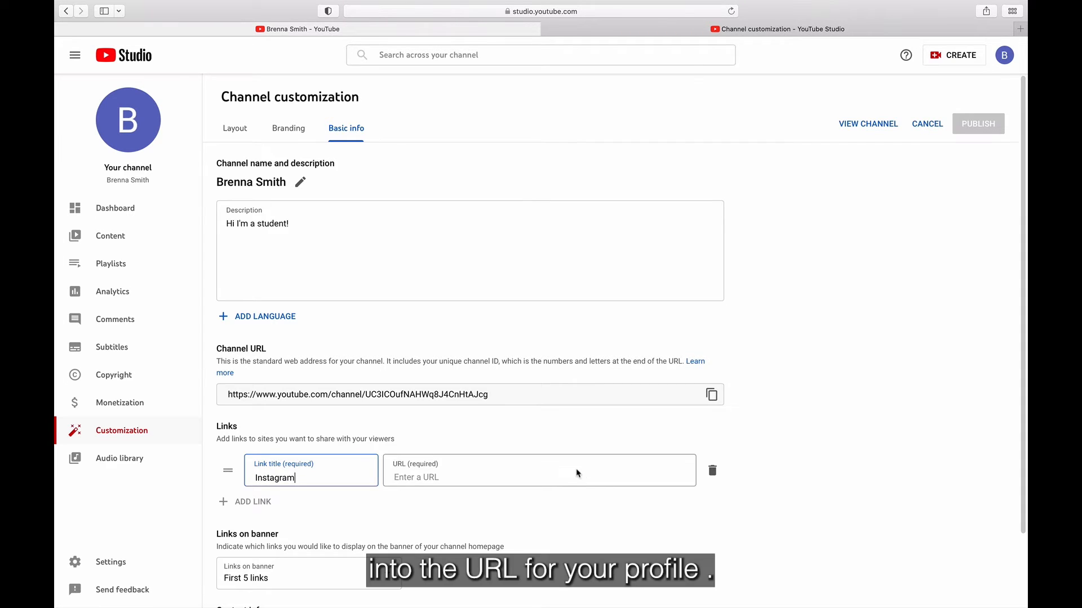
pyautogui.click(577, 472)
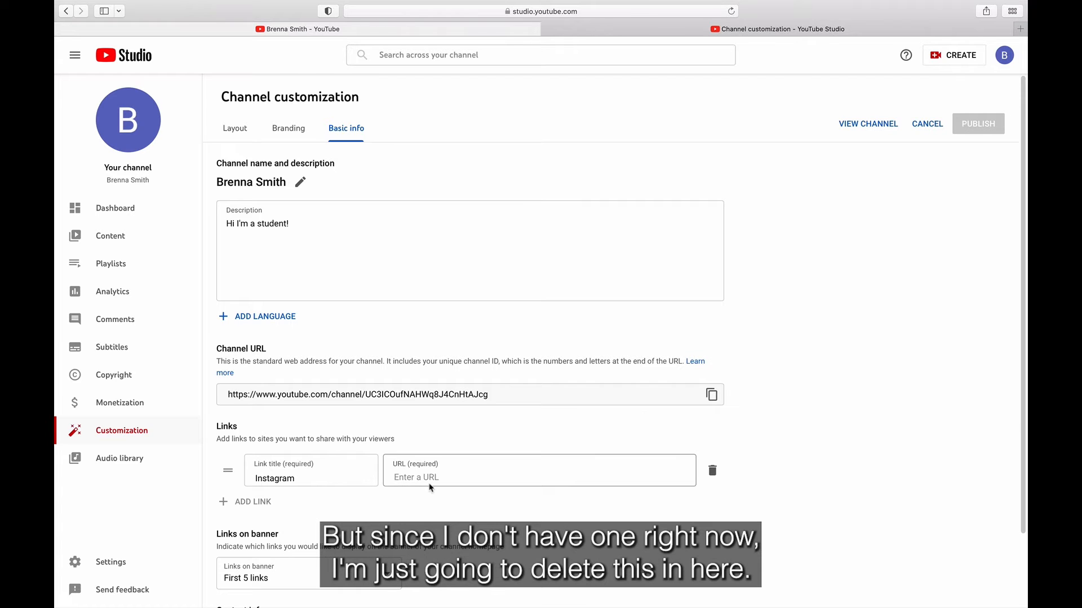
pyautogui.click(712, 471)
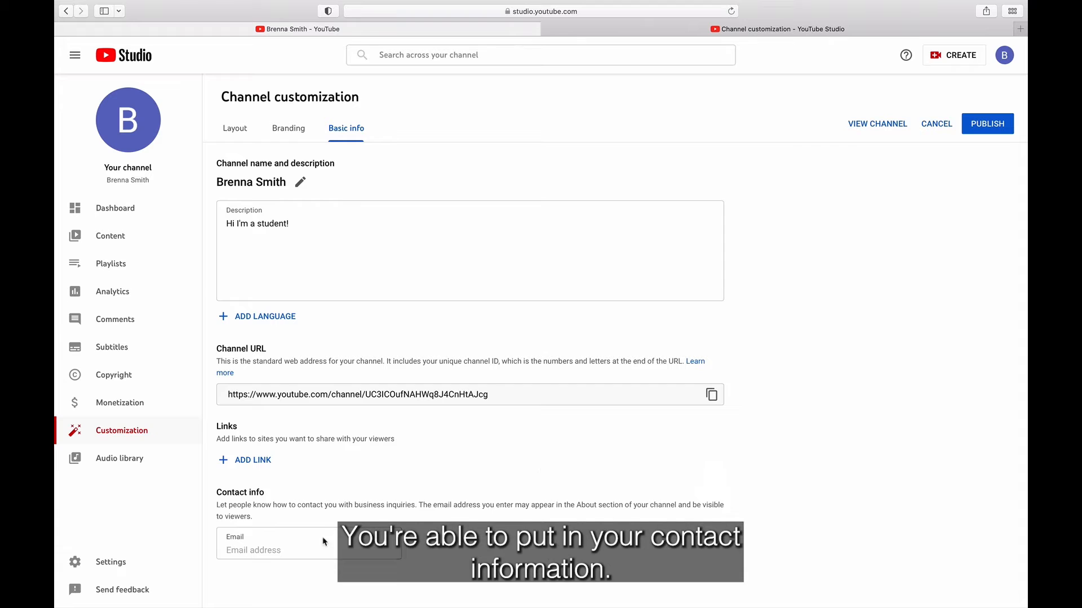
# Step: Enter the business contact e-mail, publish the basic info, and go to the Dashboard
pyautogui.click(297, 548)
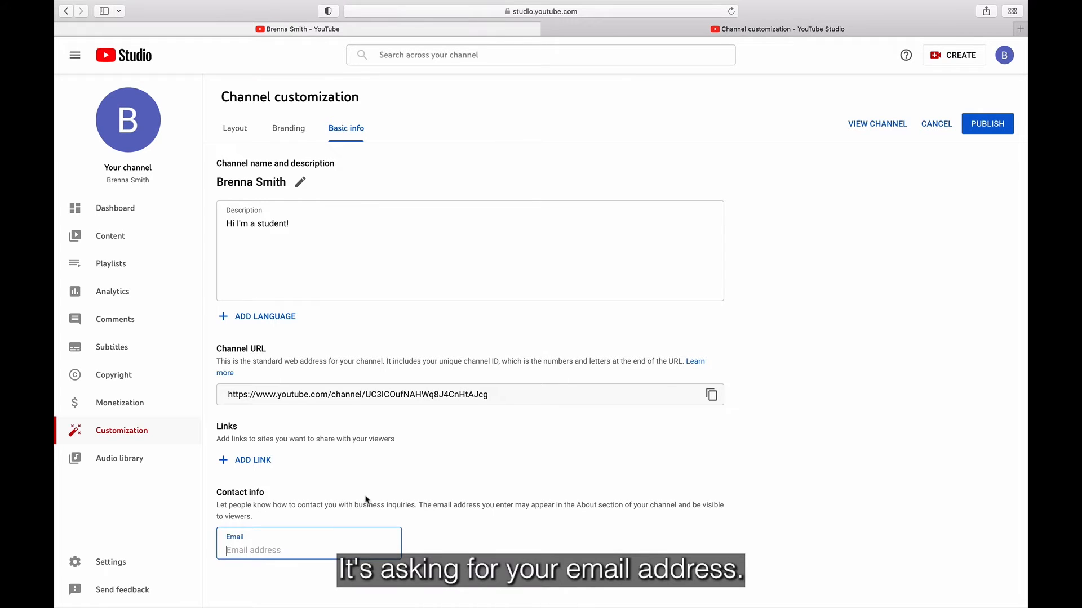
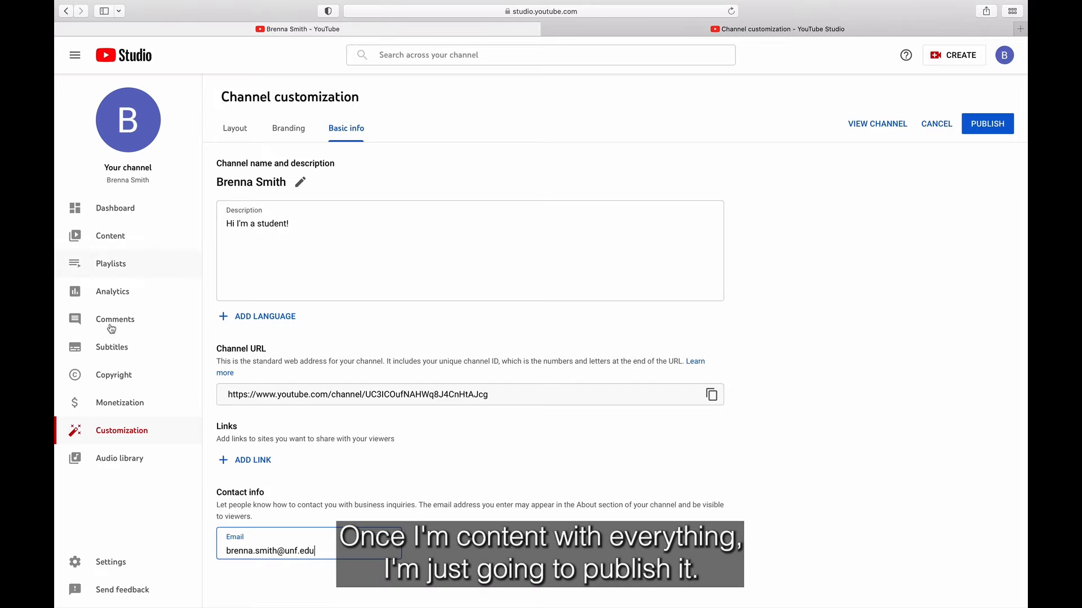
pyautogui.click(979, 131)
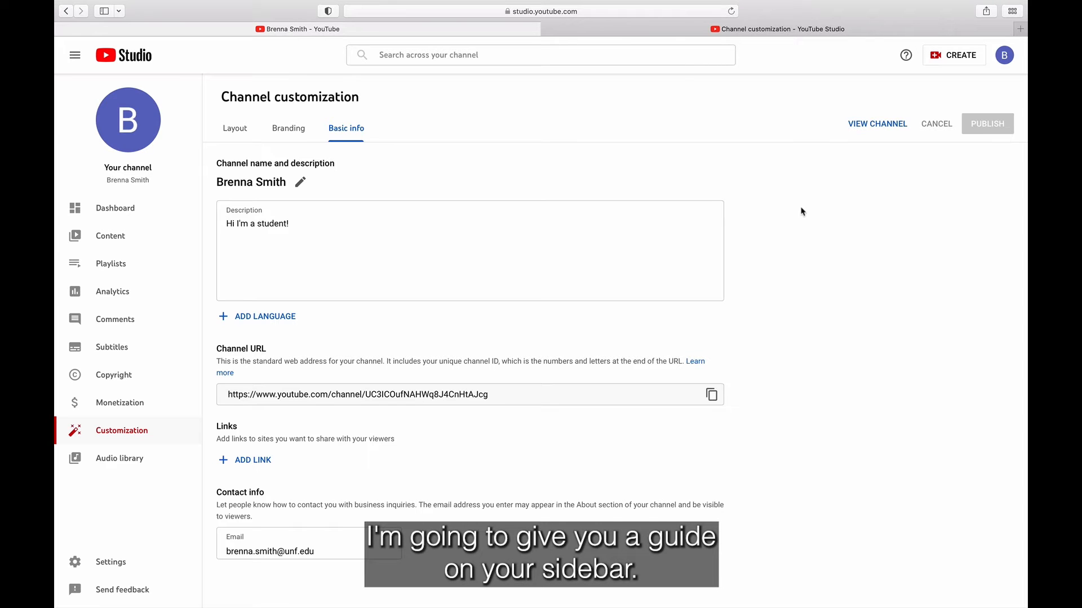
pyautogui.click(120, 212)
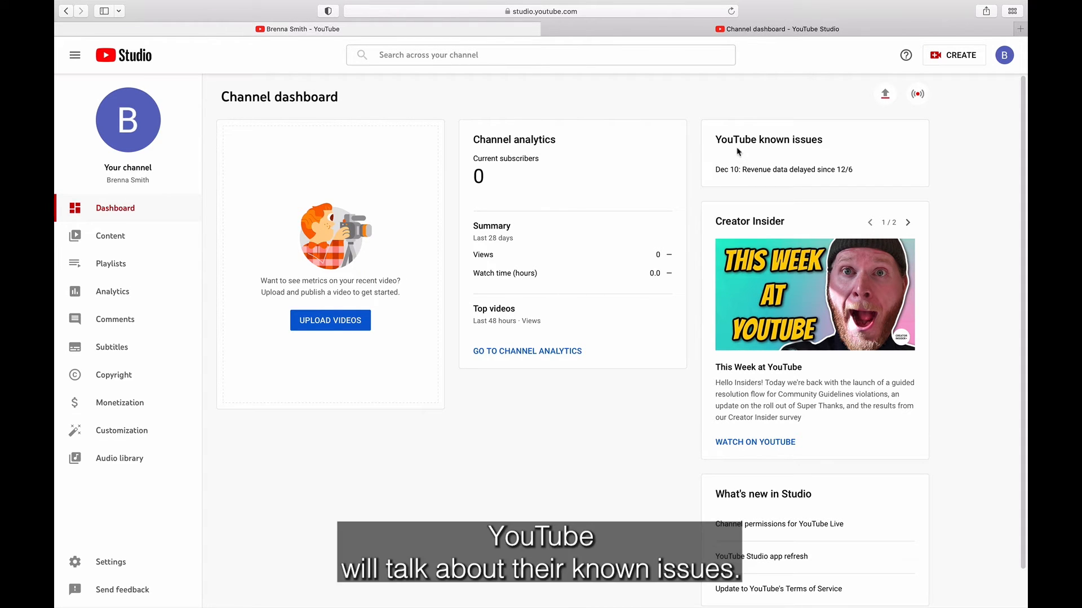
# Step: Scroll through the new channel dashboard, then go to the Content page
pyautogui.scroll(-2, 738, 151)
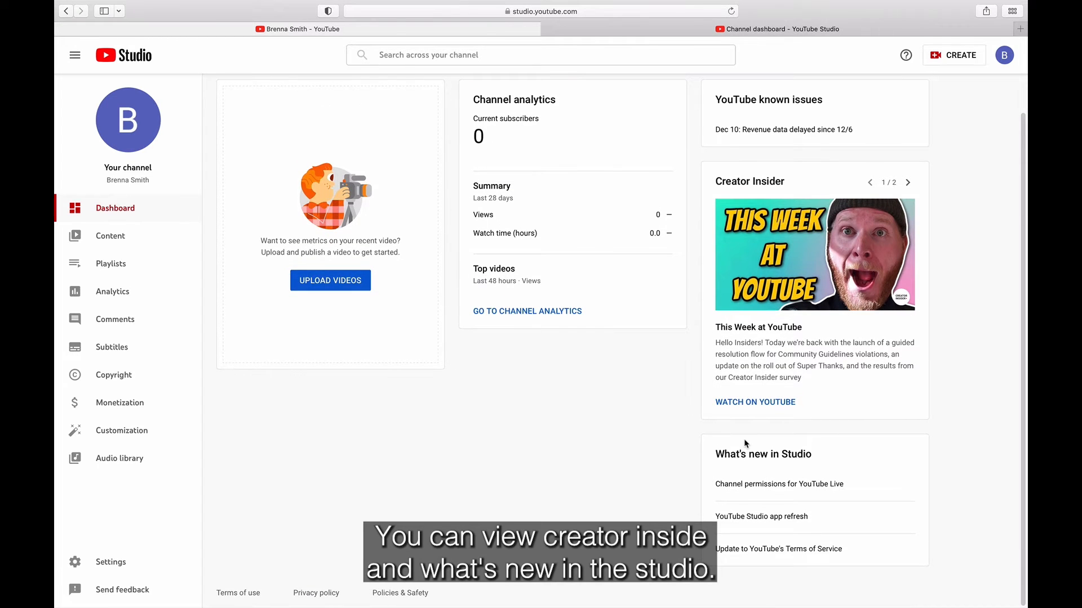
pyautogui.scroll(2, 743, 443)
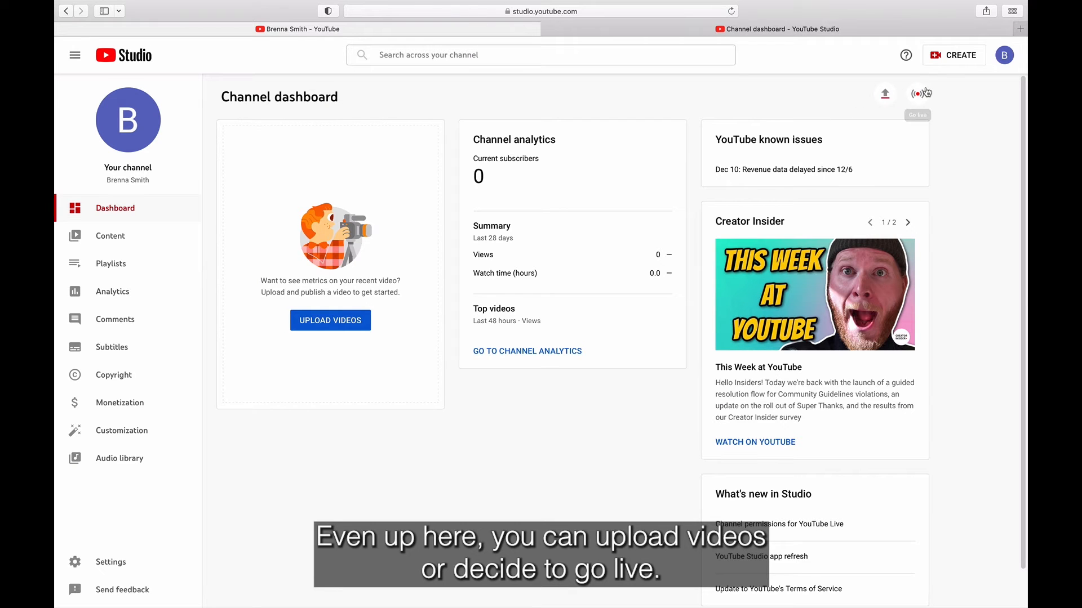
pyautogui.click(93, 237)
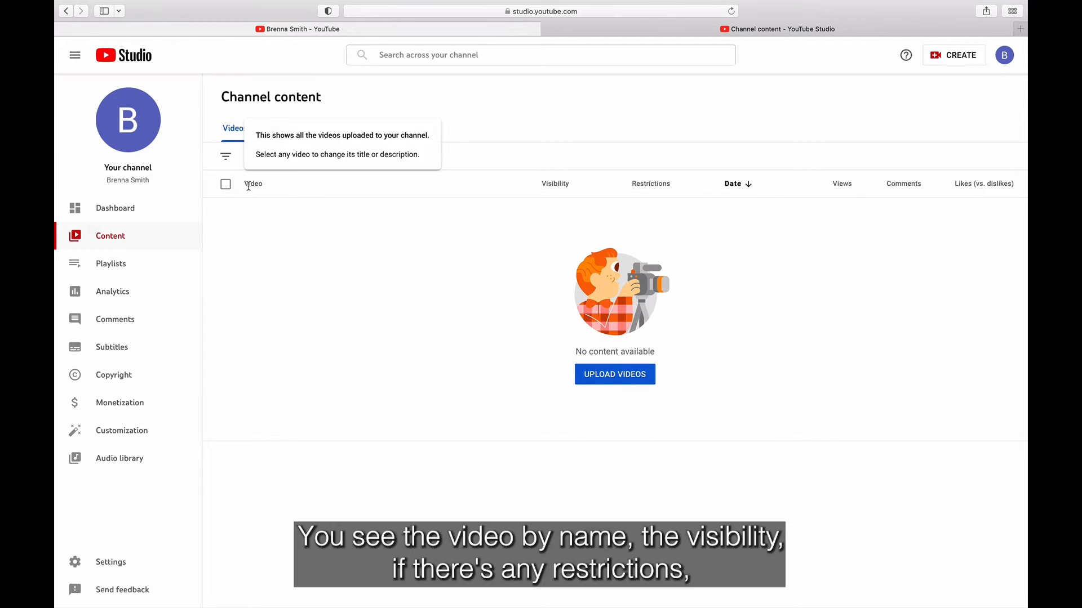
# Step: Read the tooltips on each Content list column header, then go to Playlists
pyautogui.moveTo(558, 181)
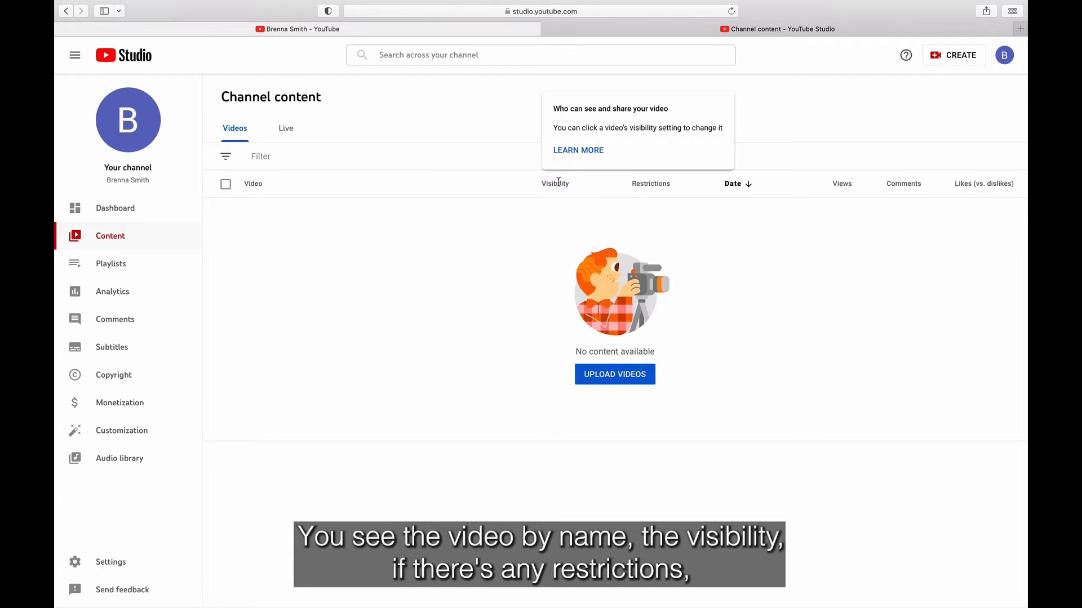
pyautogui.moveTo(653, 184)
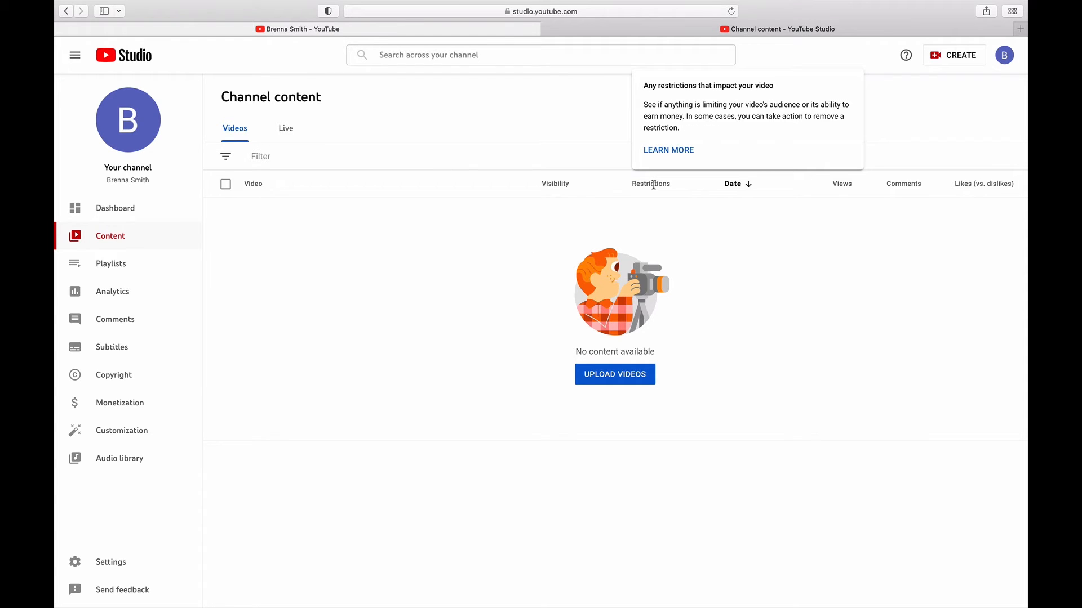
pyautogui.moveTo(732, 189)
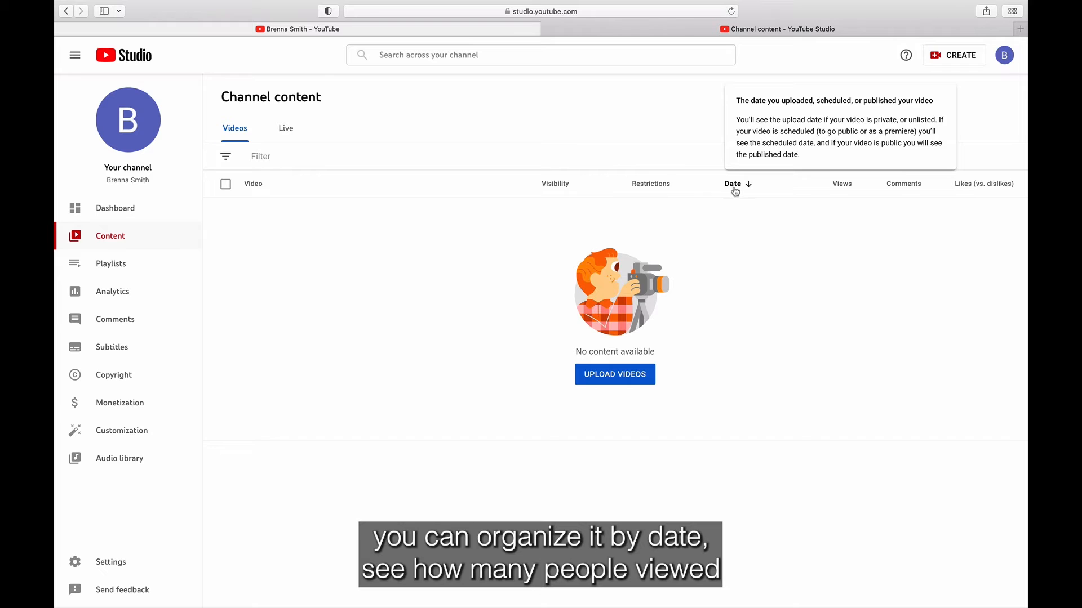
pyautogui.moveTo(833, 190)
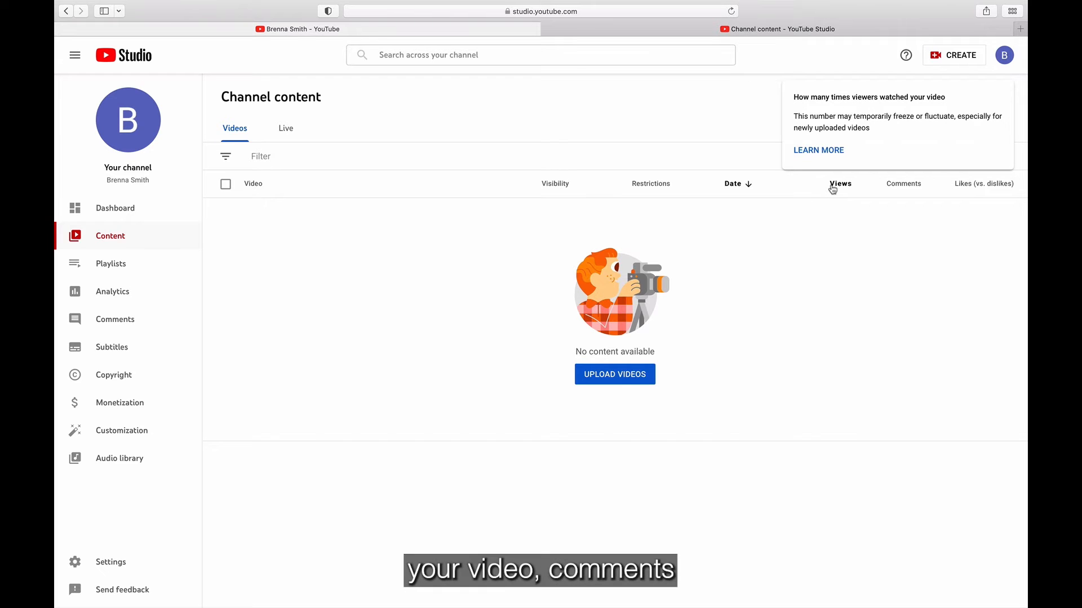
pyautogui.moveTo(902, 179)
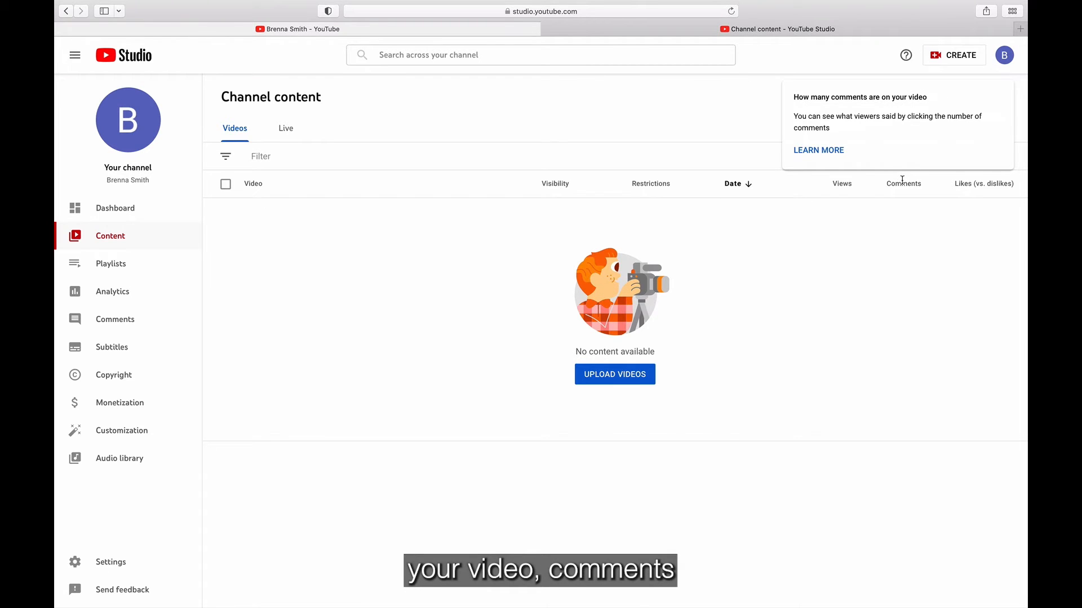
pyautogui.moveTo(985, 182)
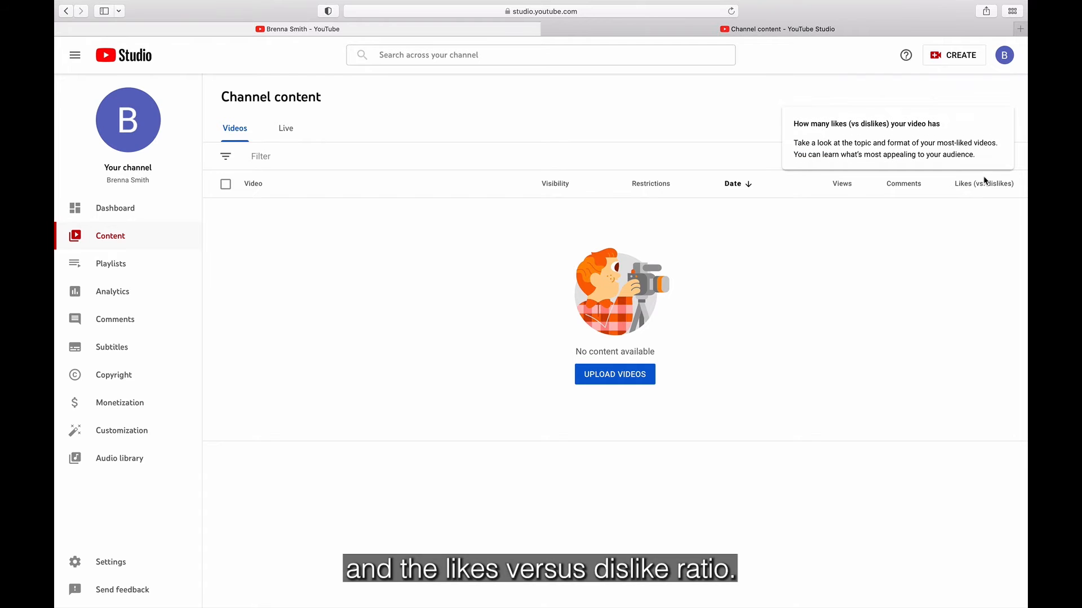
pyautogui.click(119, 260)
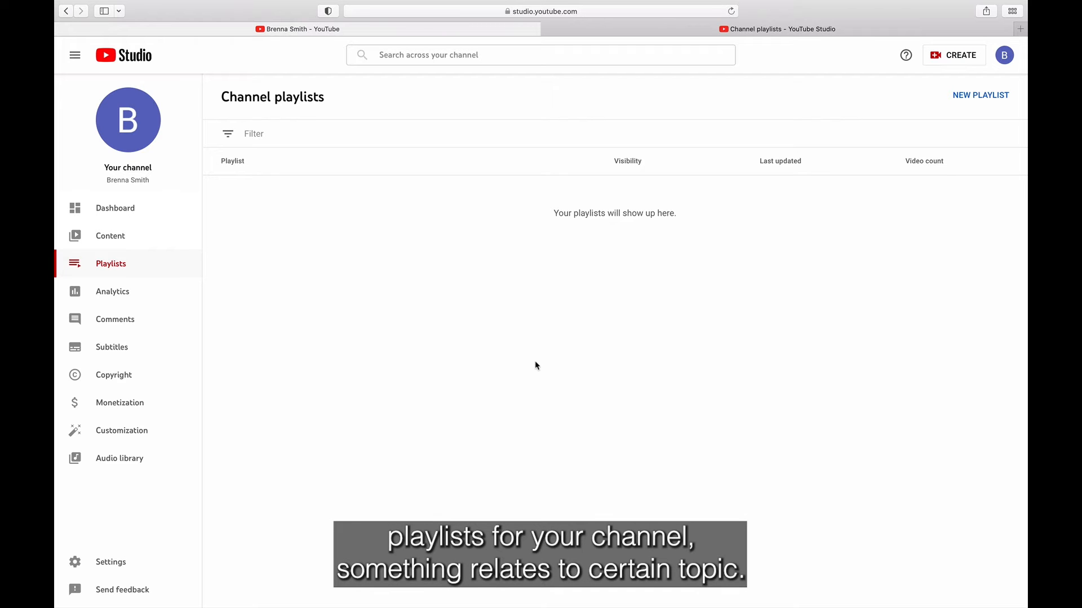
pyautogui.click(958, 95)
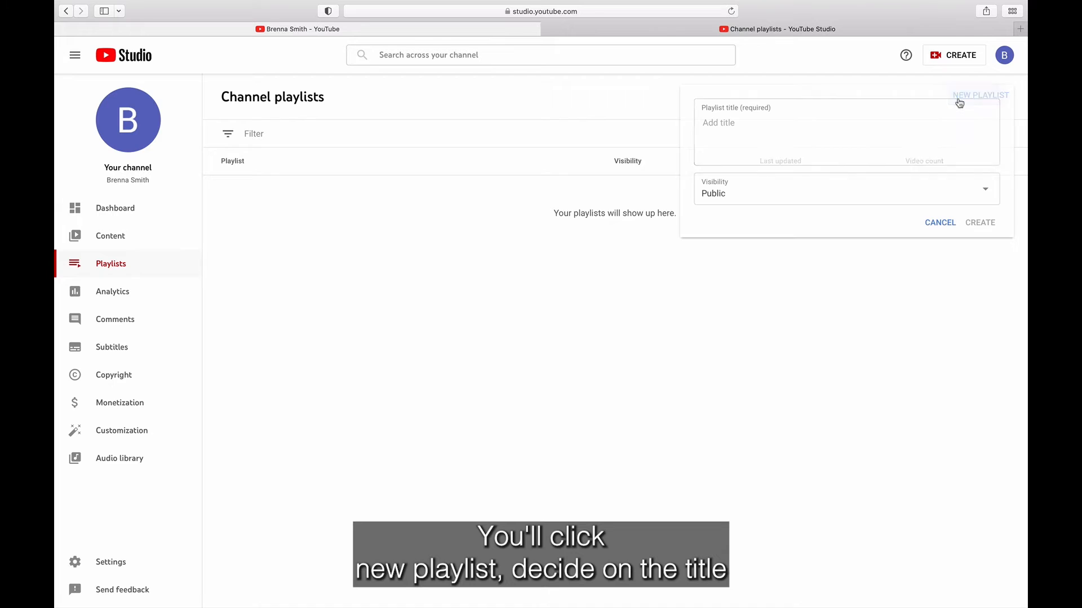
pyautogui.click(847, 202)
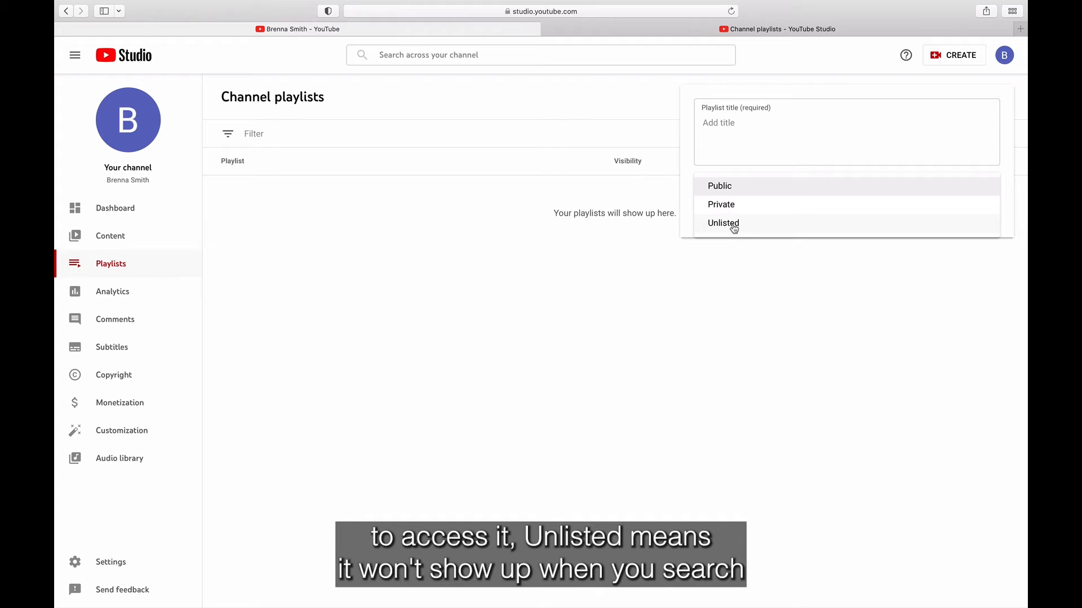
pyautogui.click(770, 125)
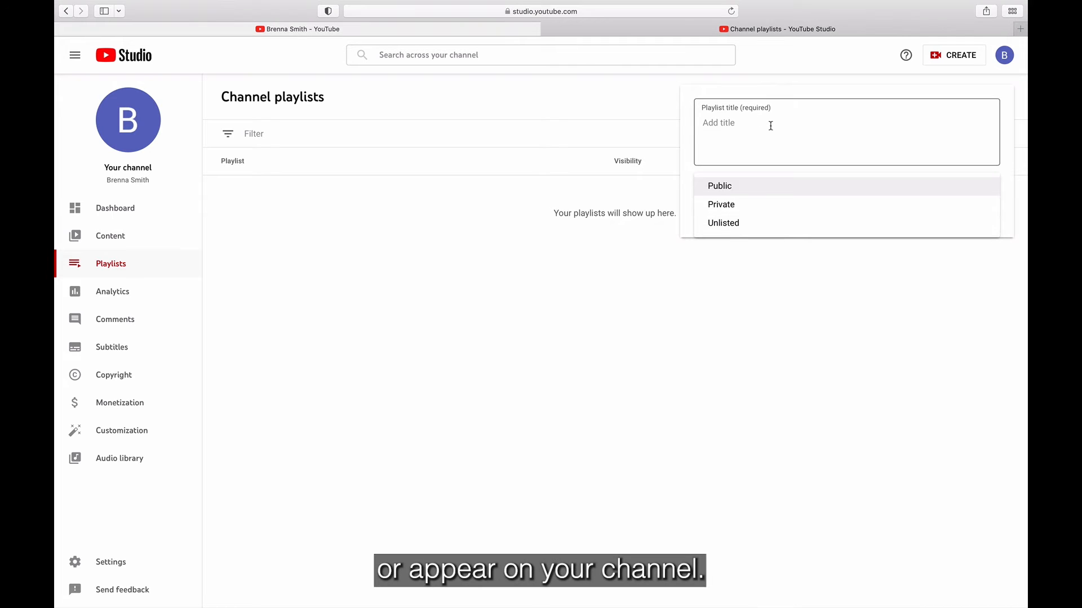
pyautogui.click(940, 222)
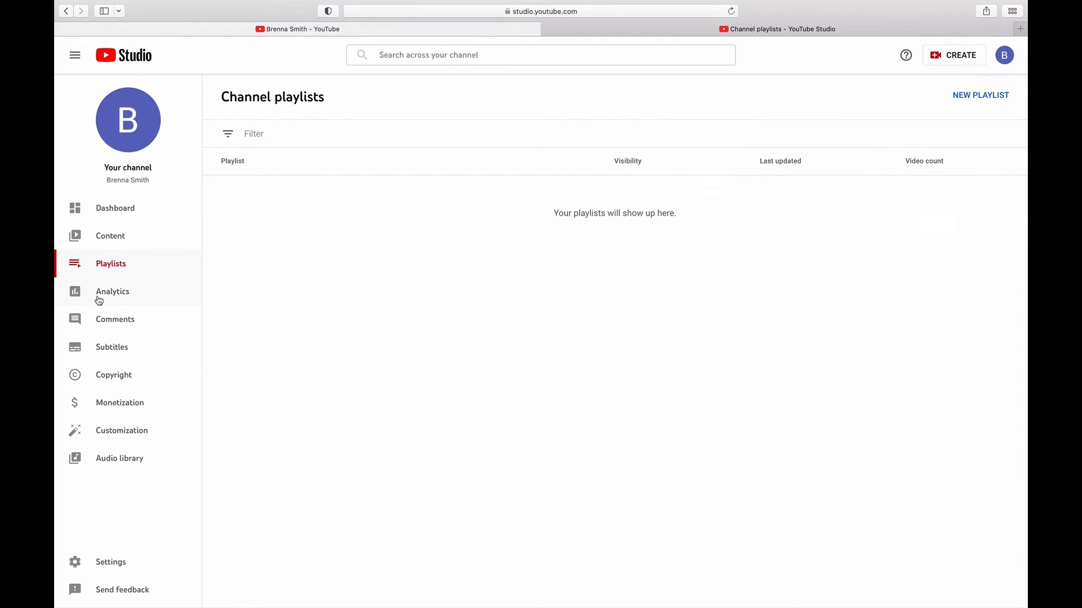
# Step: Open Analytics and view the Reach, Engagement and Audience reports, checking Unique viewers
pyautogui.click(66, 297)
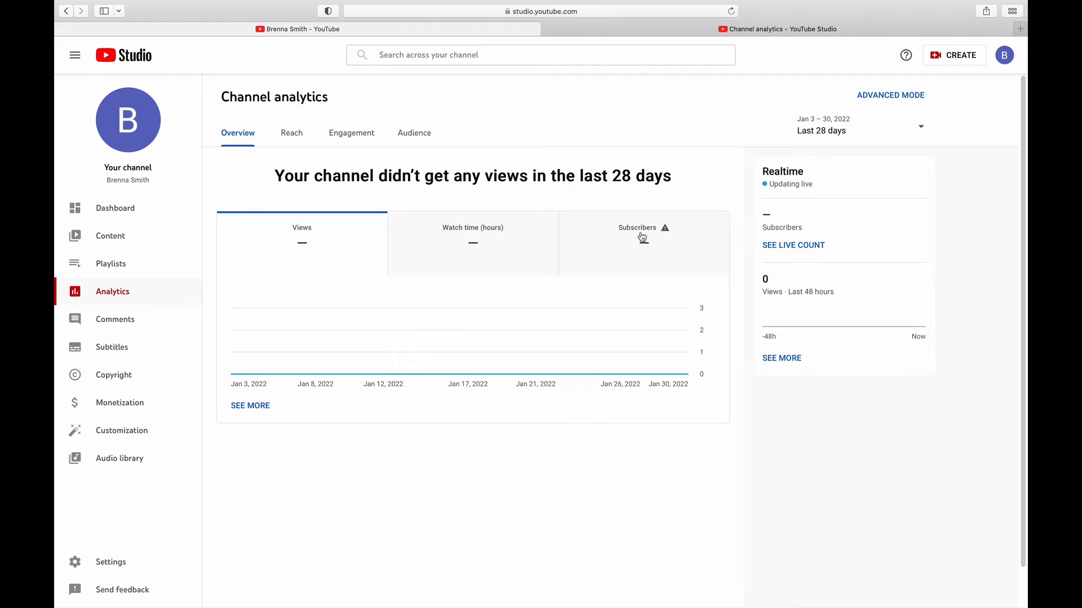
pyautogui.click(291, 133)
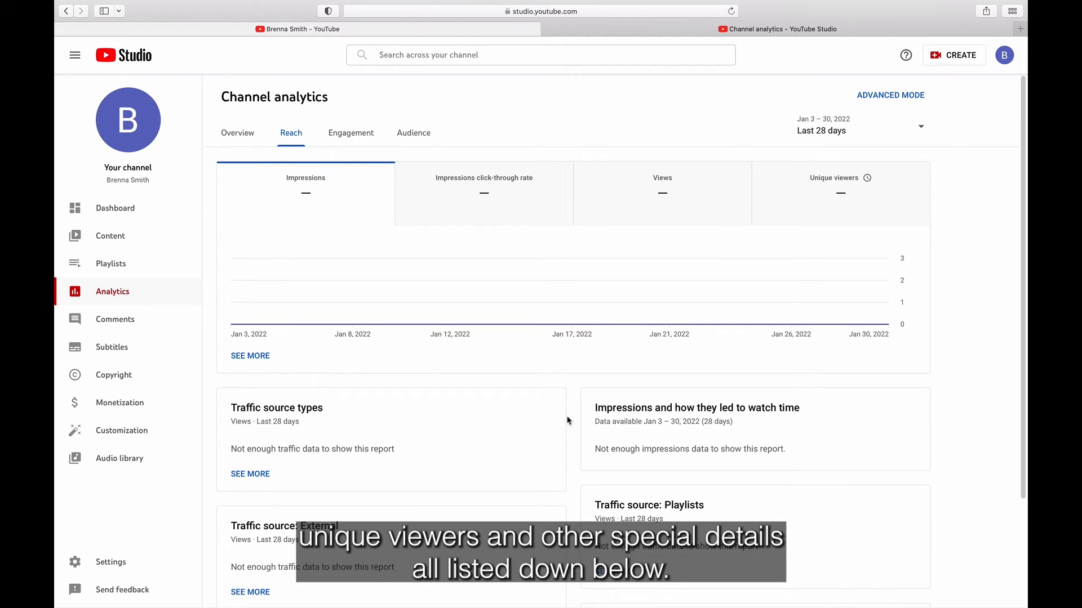
pyautogui.scroll(-2, 556, 379)
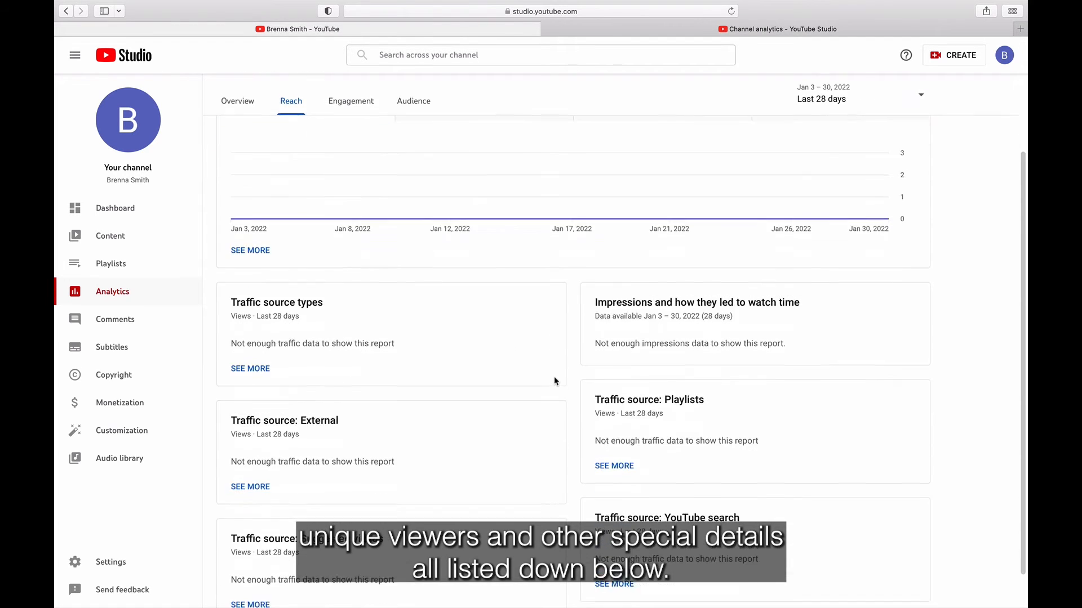
pyautogui.click(362, 138)
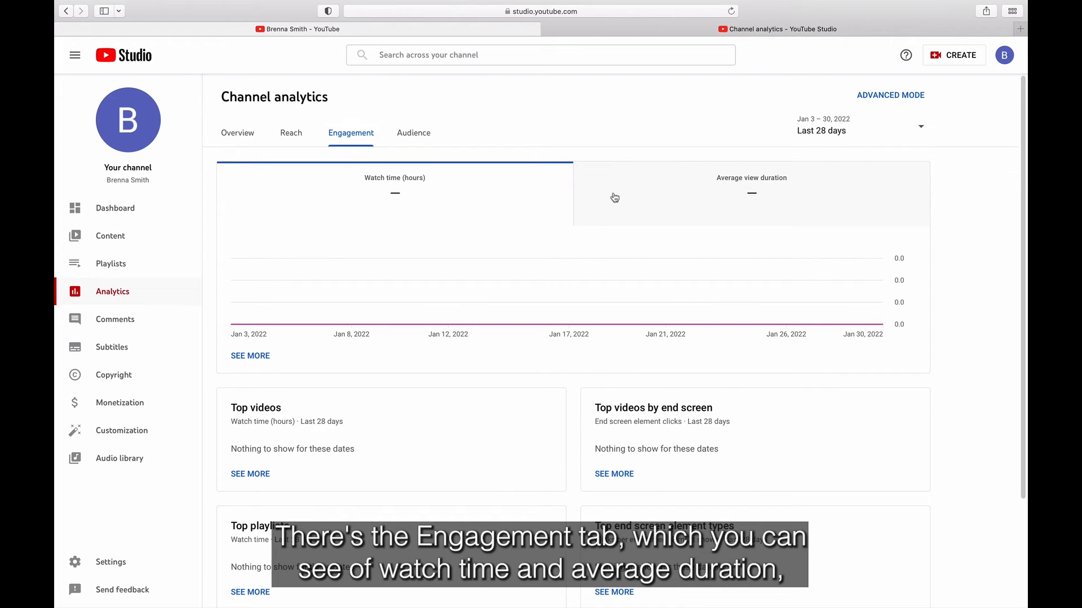
pyautogui.click(409, 133)
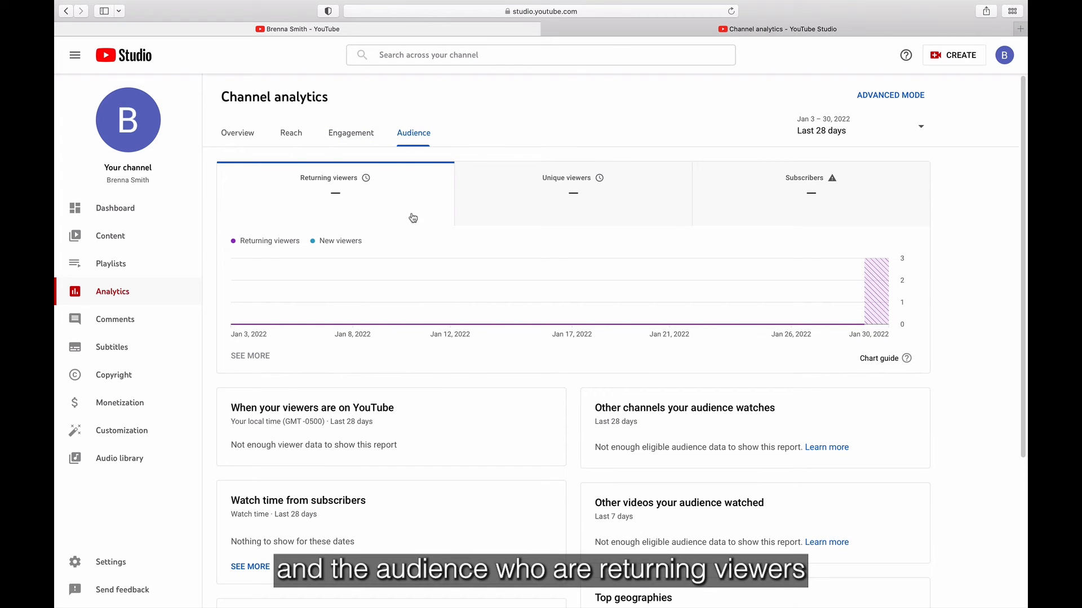
pyautogui.moveTo(571, 185)
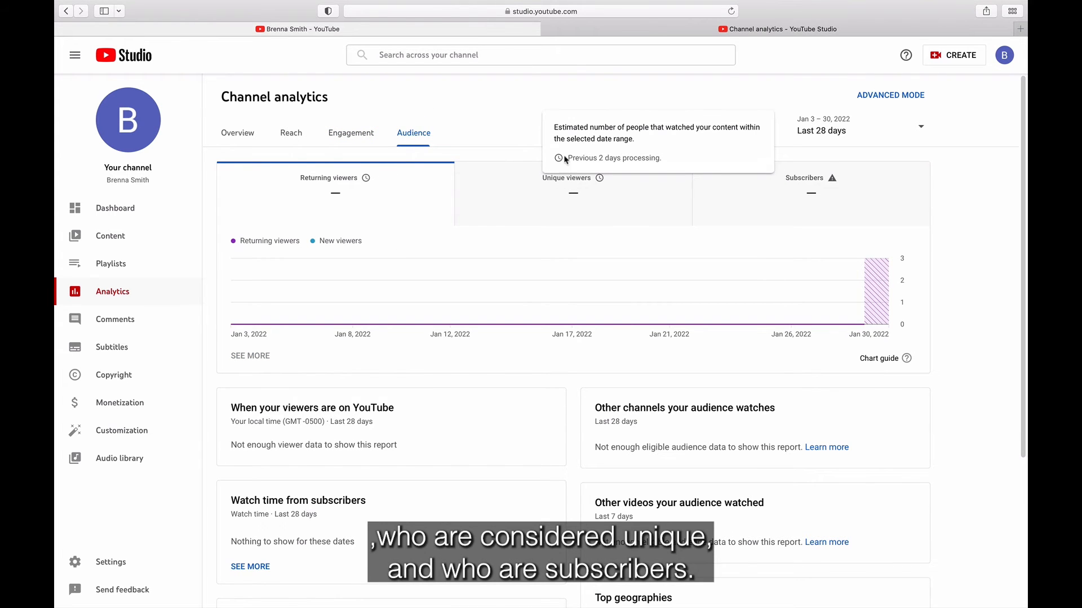
# Step: View the Comments page, dismissing the spam tip, checking held-for-review and published comments
pyautogui.click(146, 331)
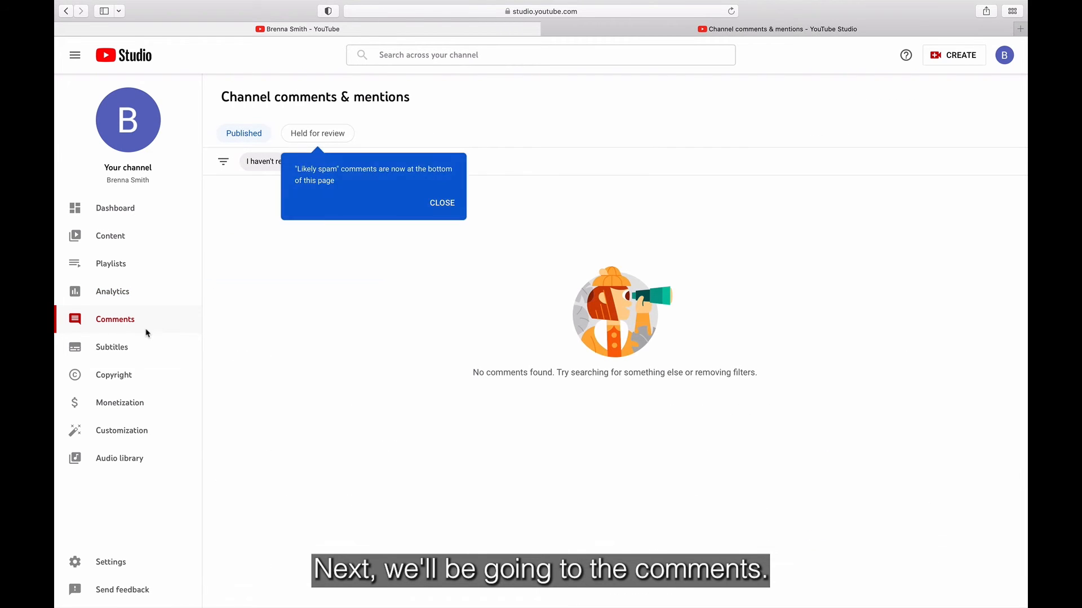
pyautogui.click(364, 262)
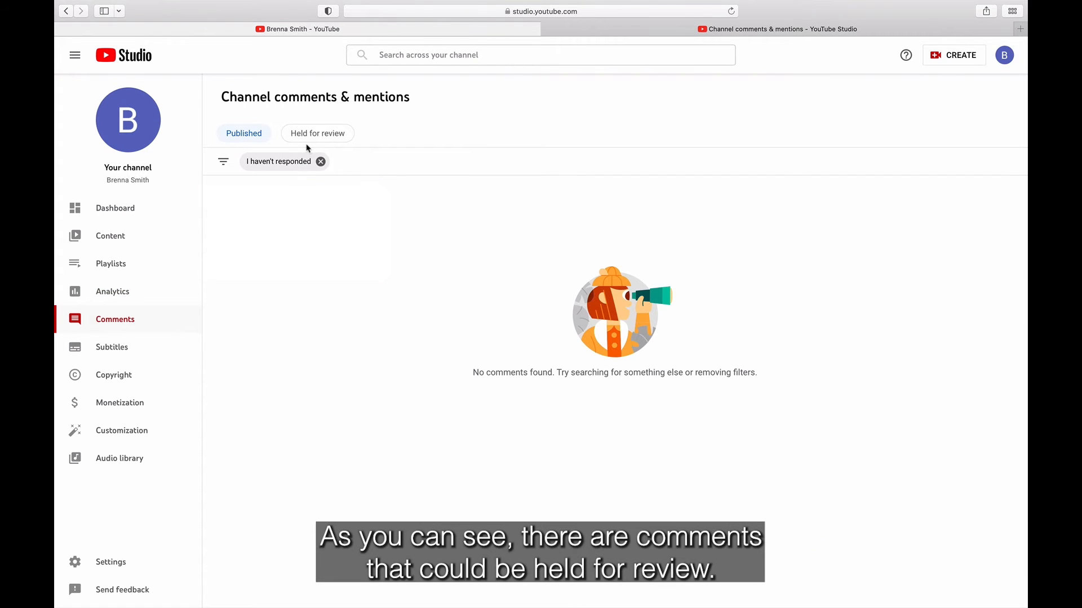
pyautogui.click(307, 141)
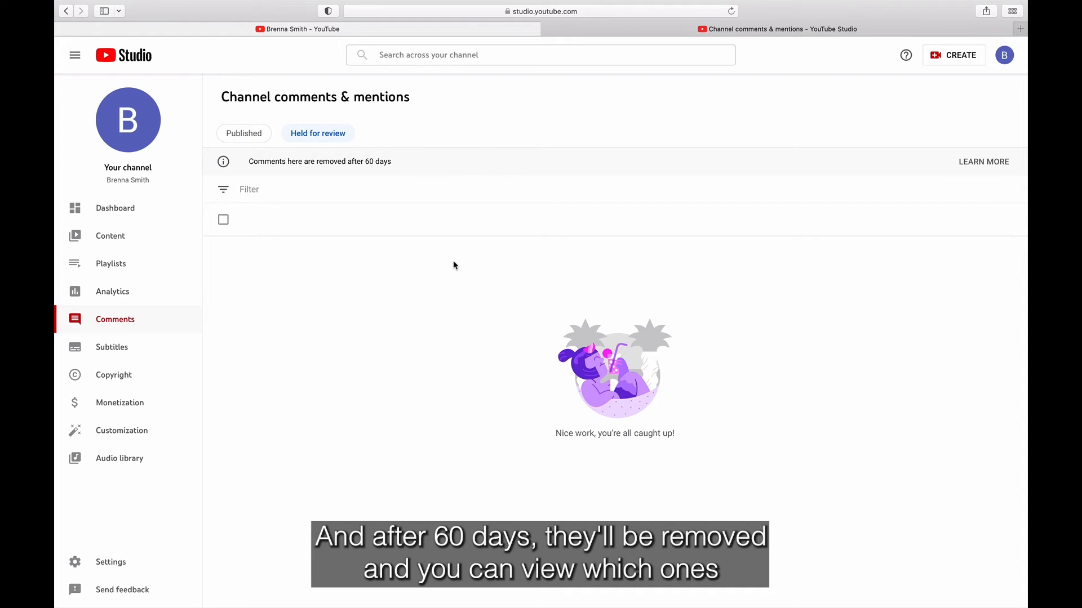
pyautogui.click(241, 137)
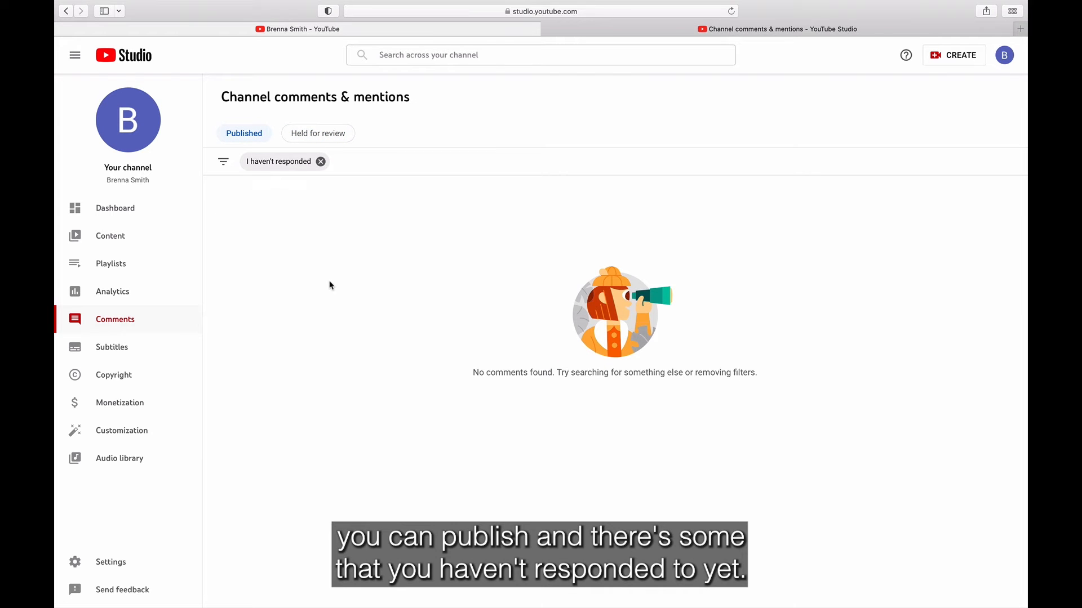
# Step: View draft and published subtitles, then the Copyright and Monetization pages
pyautogui.click(130, 353)
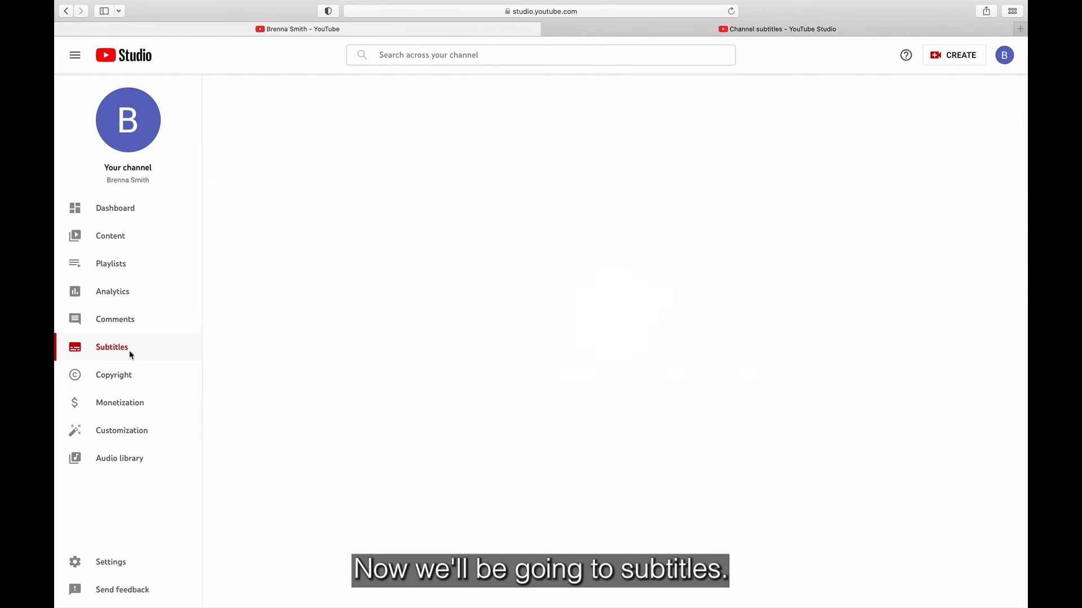
pyautogui.click(283, 127)
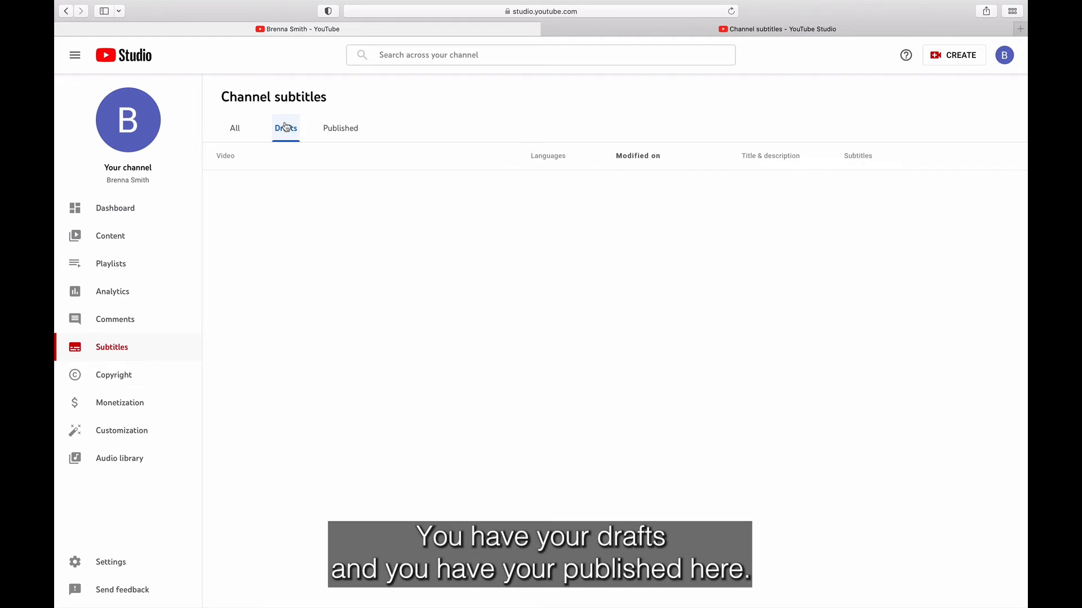
pyautogui.click(348, 136)
pyautogui.click(285, 127)
pyautogui.click(113, 375)
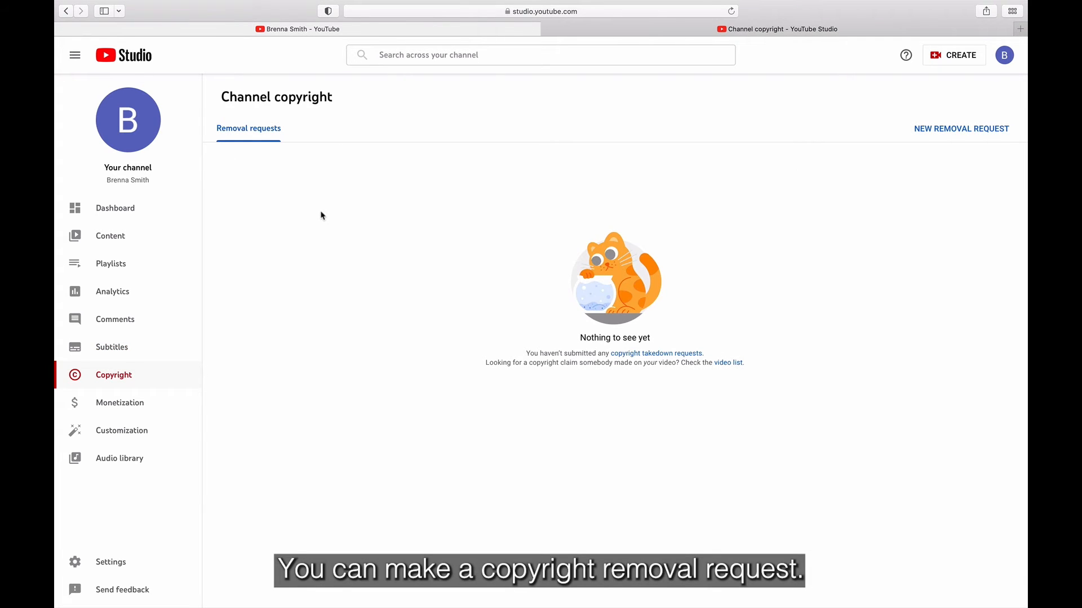
pyautogui.click(155, 413)
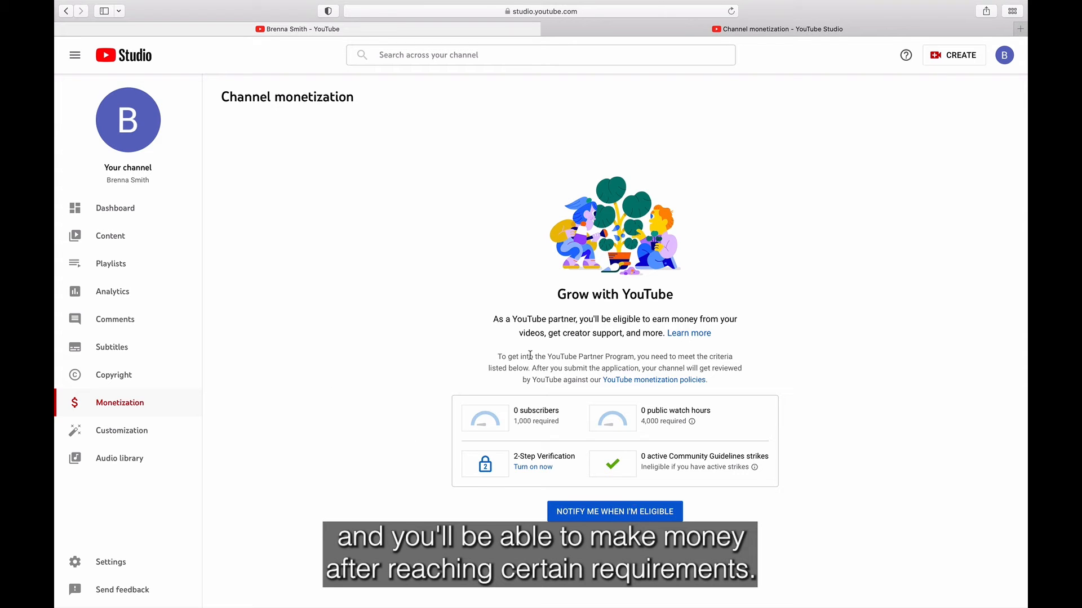
# Step: Step through Customization's Layout, Branding and Basic info tabs, then go to Audio library
pyautogui.click(138, 439)
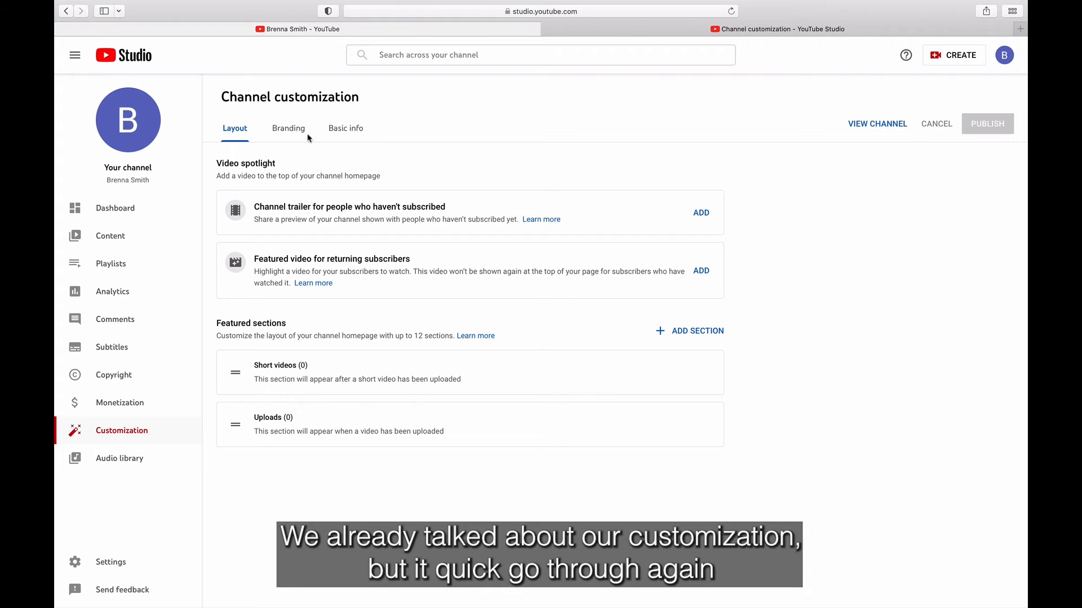
pyautogui.click(289, 130)
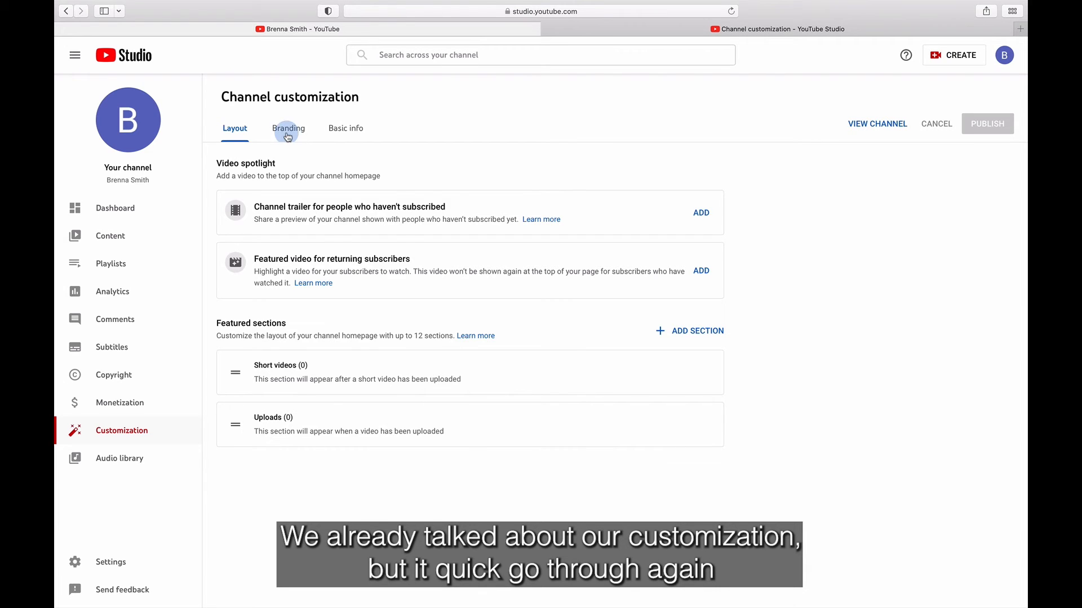
pyautogui.click(359, 134)
pyautogui.click(235, 138)
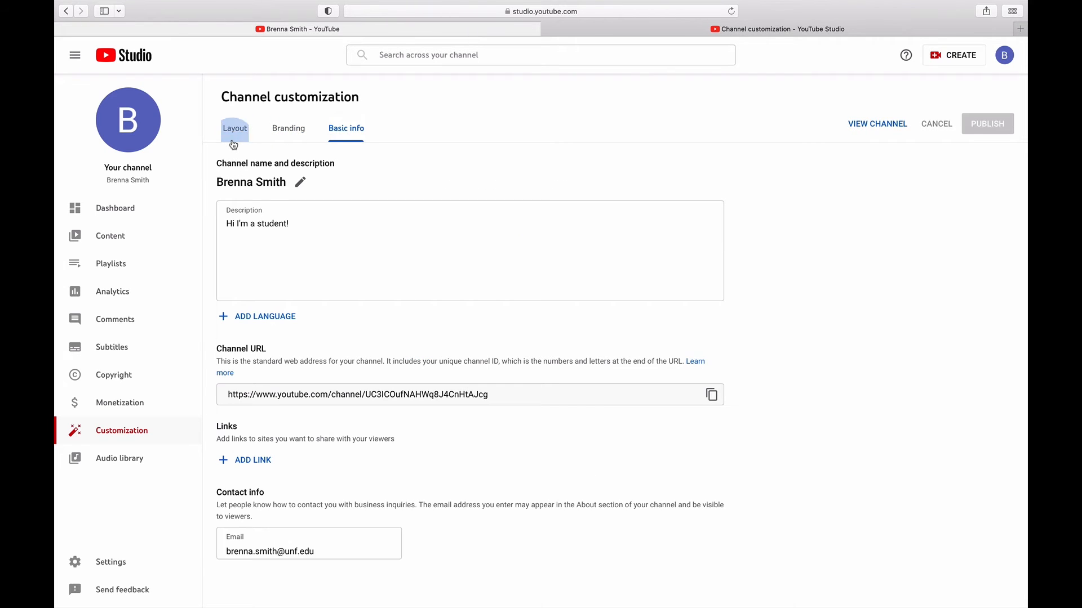
pyautogui.click(165, 452)
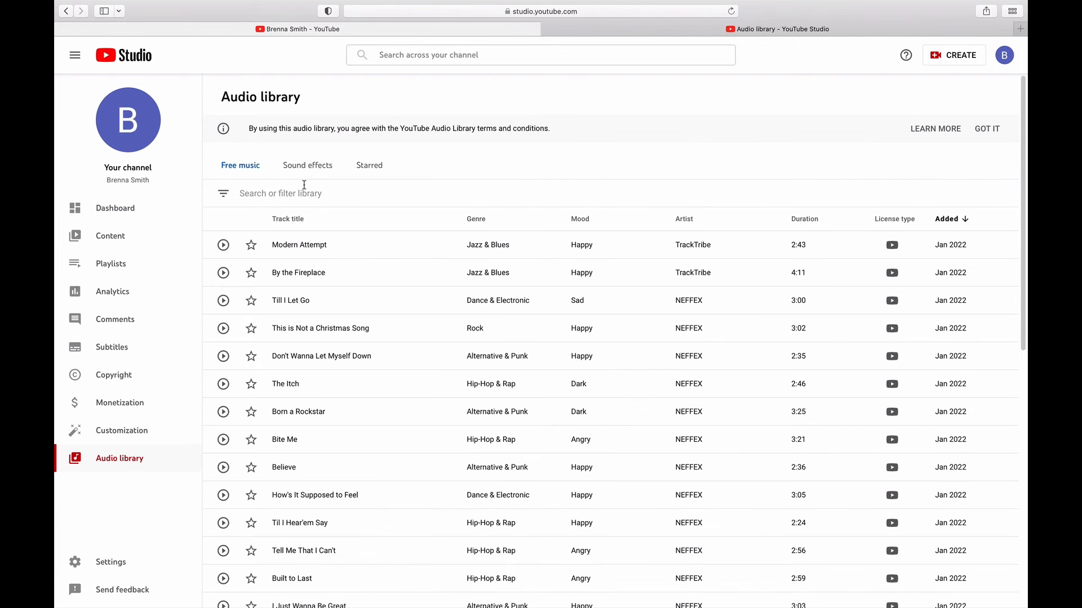
pyautogui.scroll(-10, 441, 279)
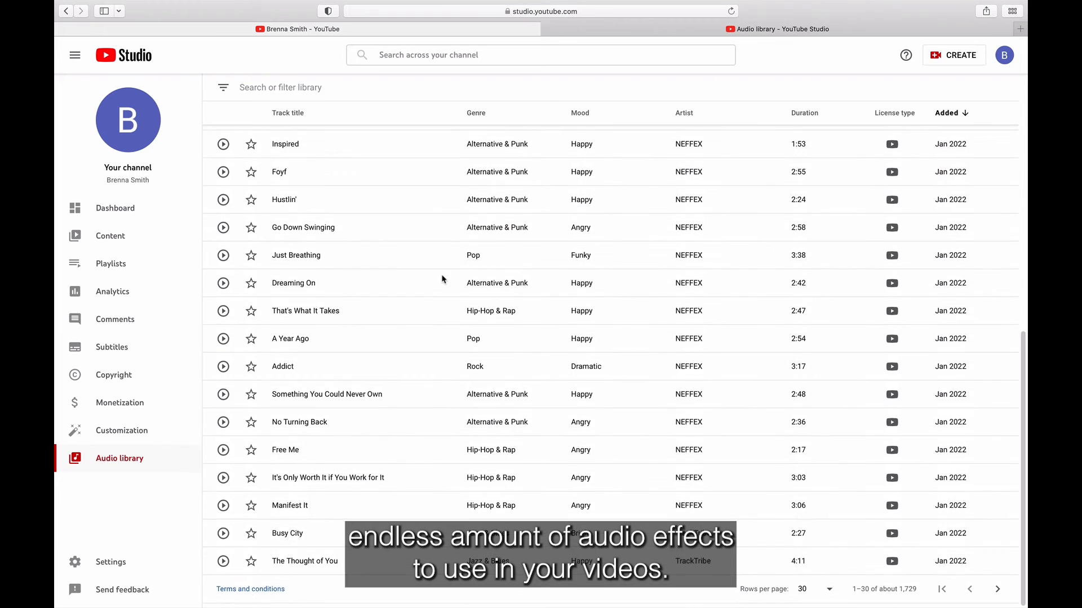
pyautogui.scroll(10, 442, 279)
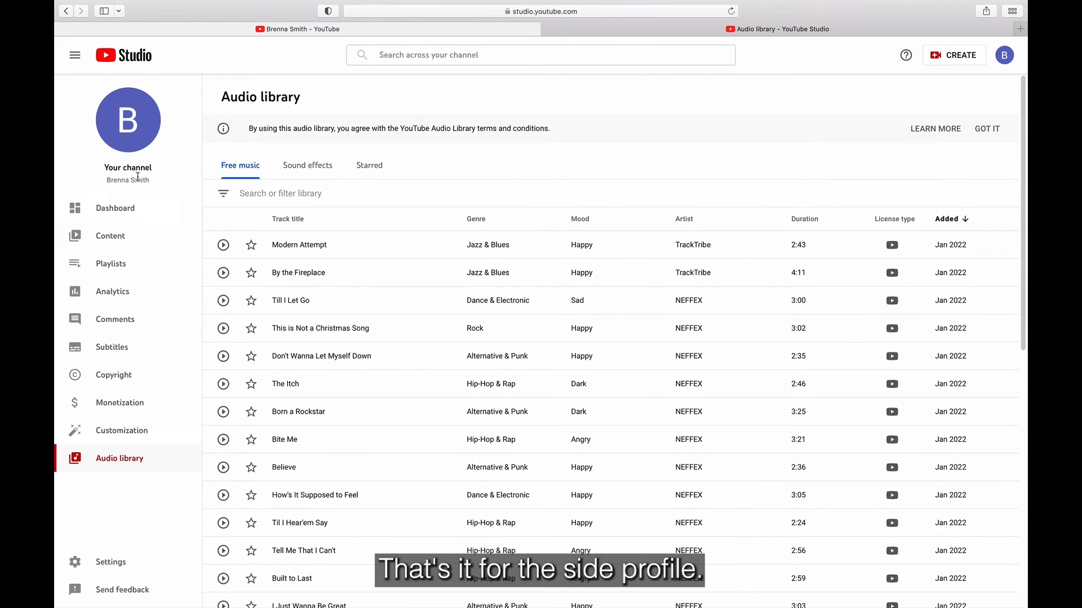
# Step: Review the Channel settings' Advanced settings and Feature eligibility, then go to Upload defaults
pyautogui.click(136, 567)
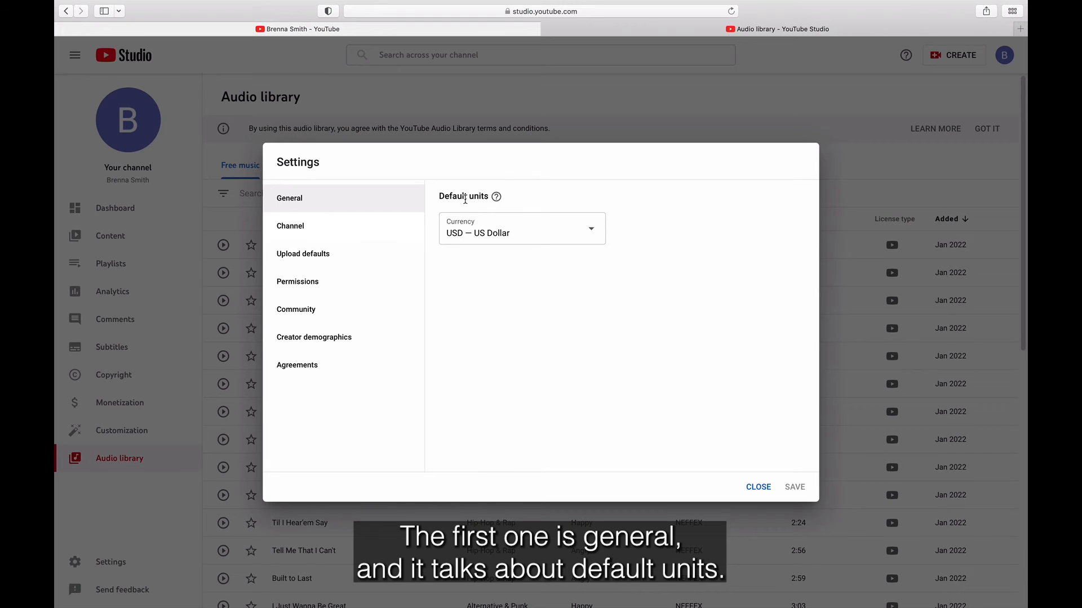
pyautogui.click(342, 233)
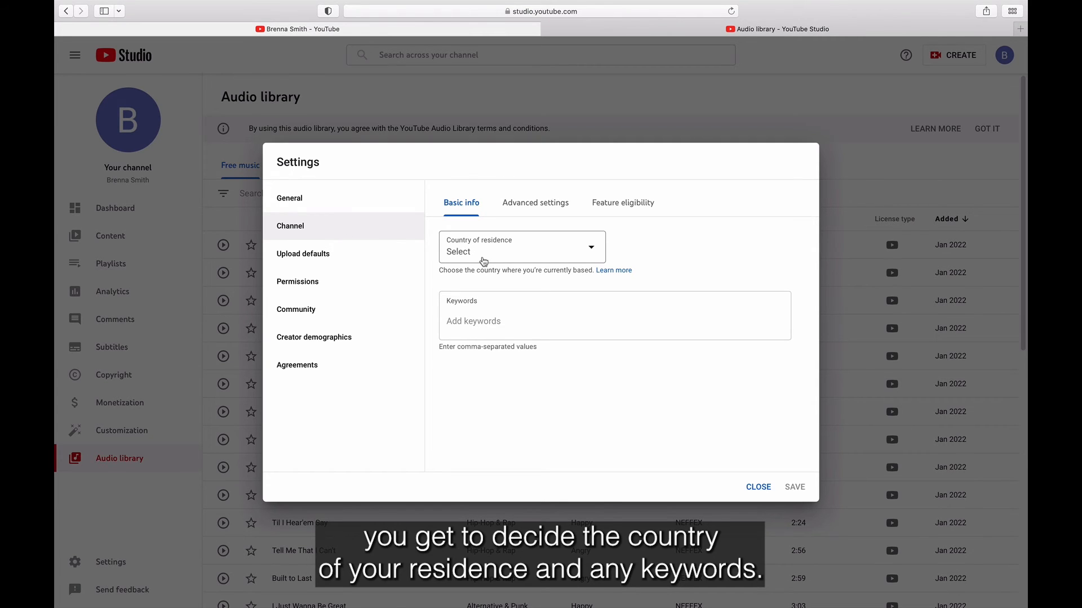
pyautogui.click(548, 201)
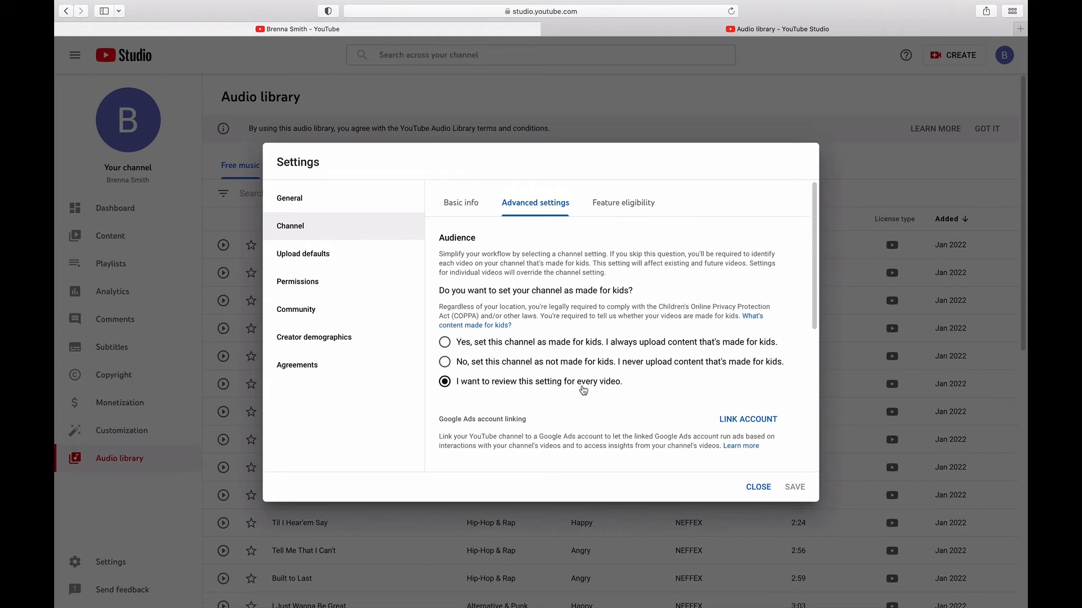
pyautogui.click(625, 209)
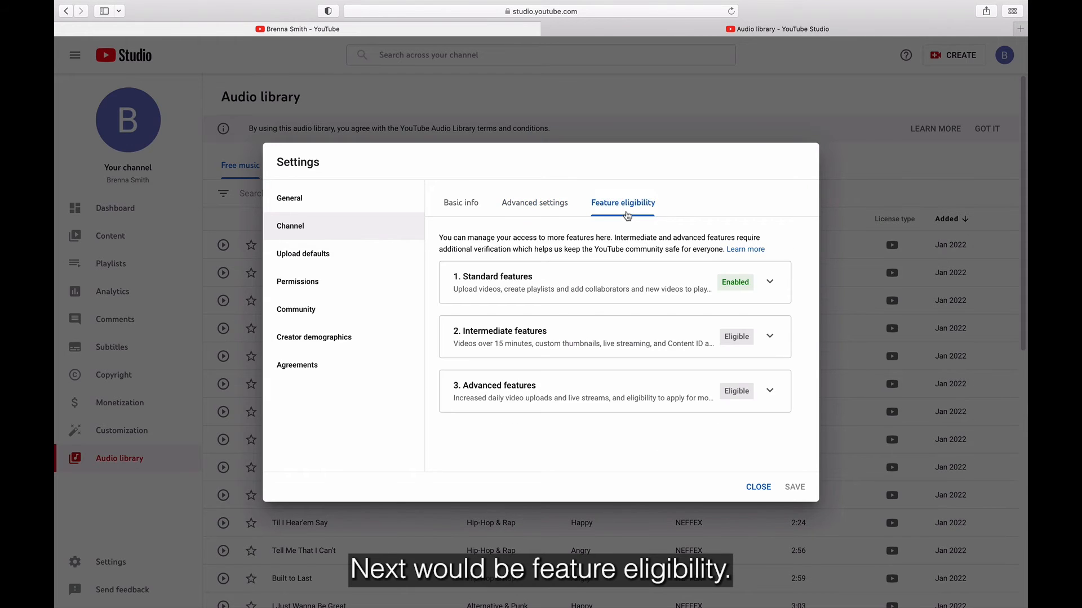
pyautogui.click(316, 265)
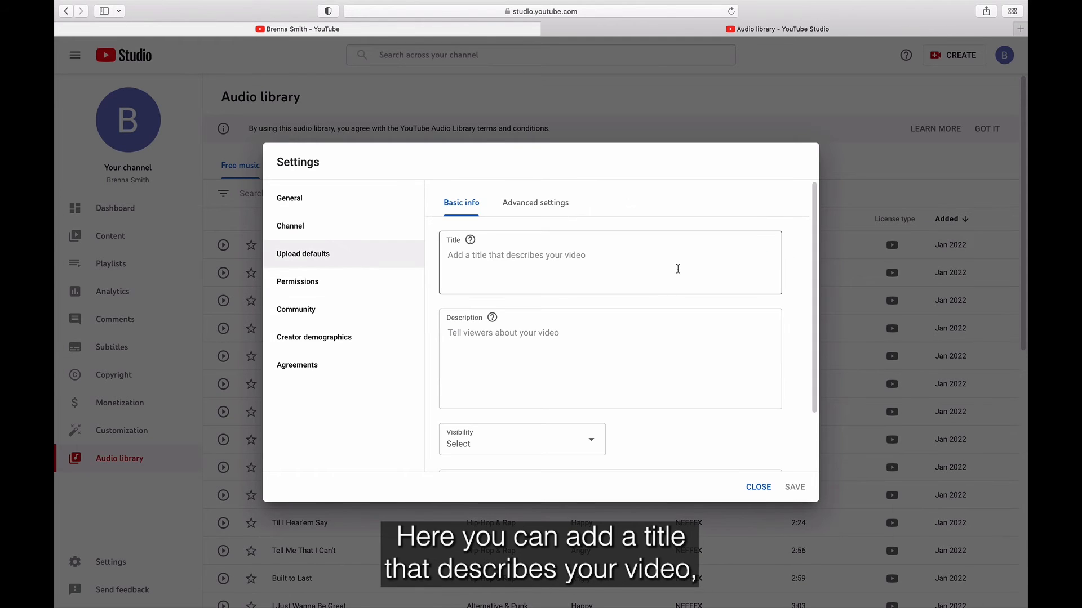
# Step: Add 'educational' as a default upload tag, leaving visibility unselected
pyautogui.scroll(-3, 658, 238)
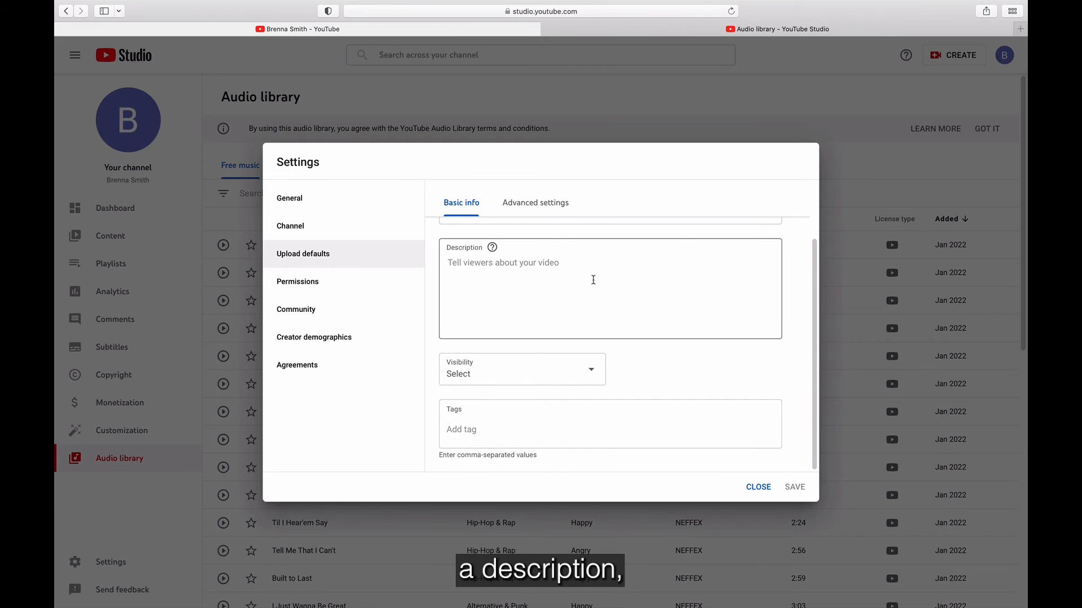
pyautogui.click(566, 374)
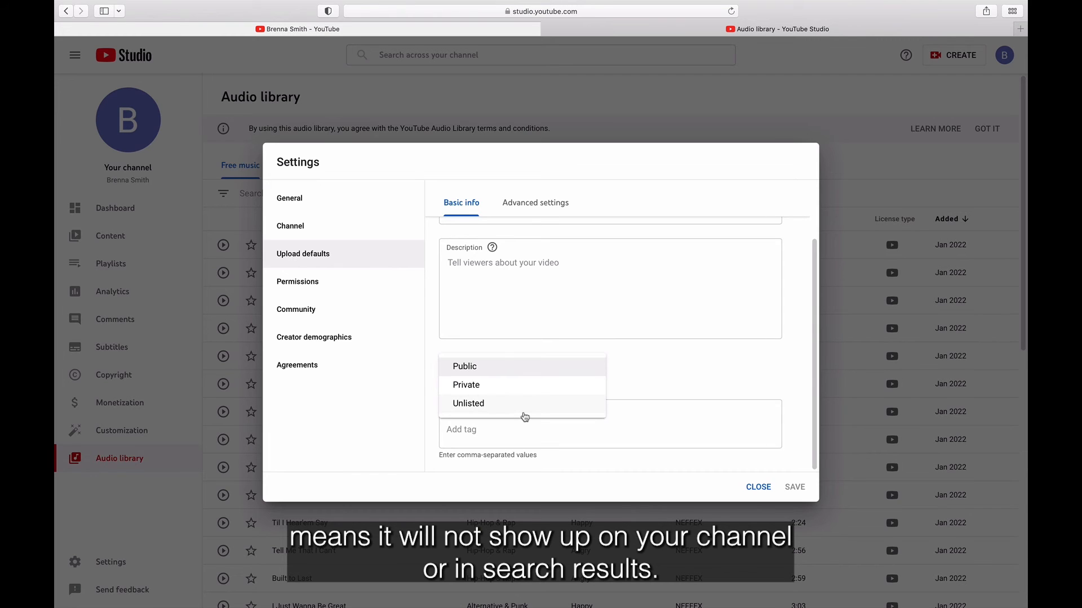
pyautogui.click(655, 382)
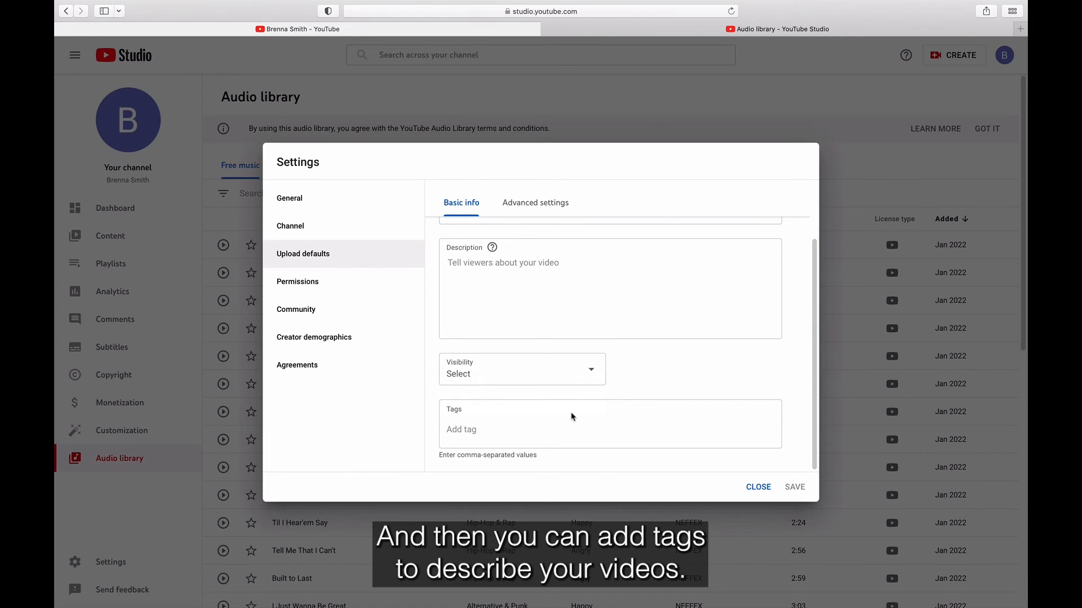
pyautogui.click(498, 432)
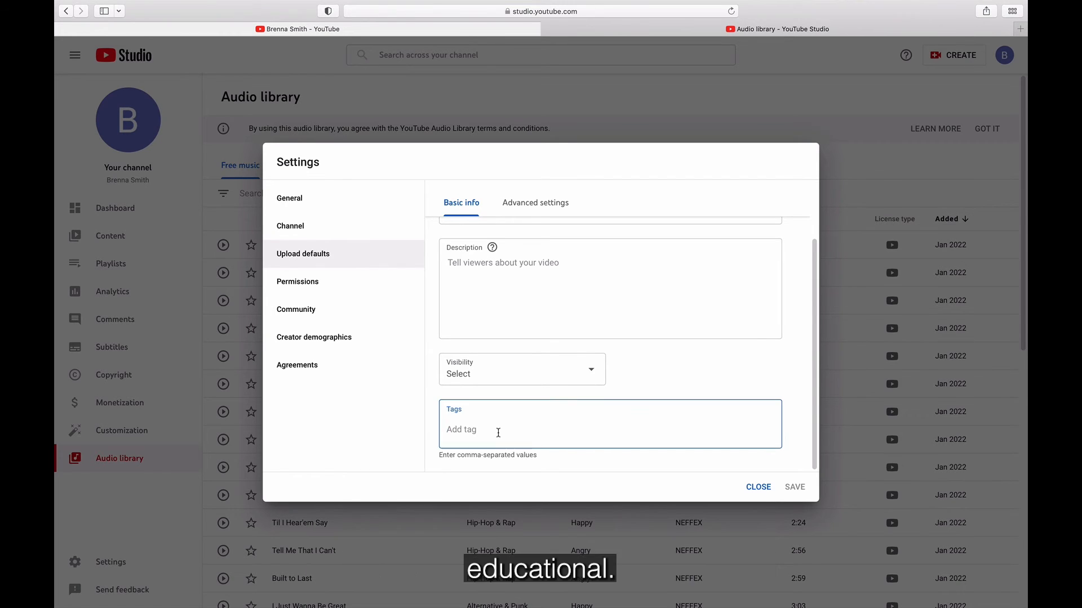
pyautogui.write('education')
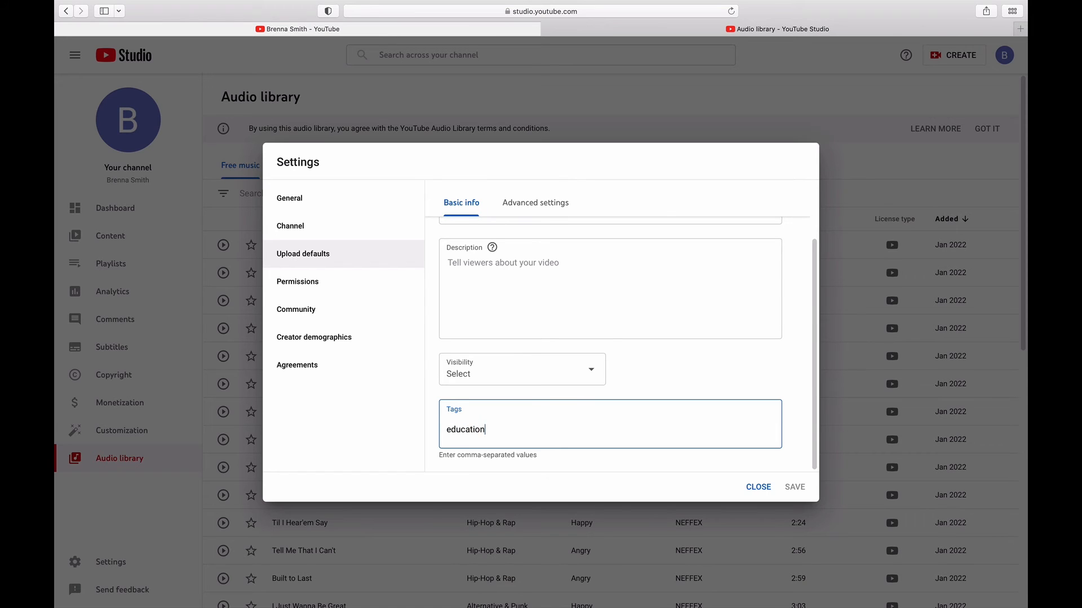
pyautogui.write('al')
pyautogui.press('Return')
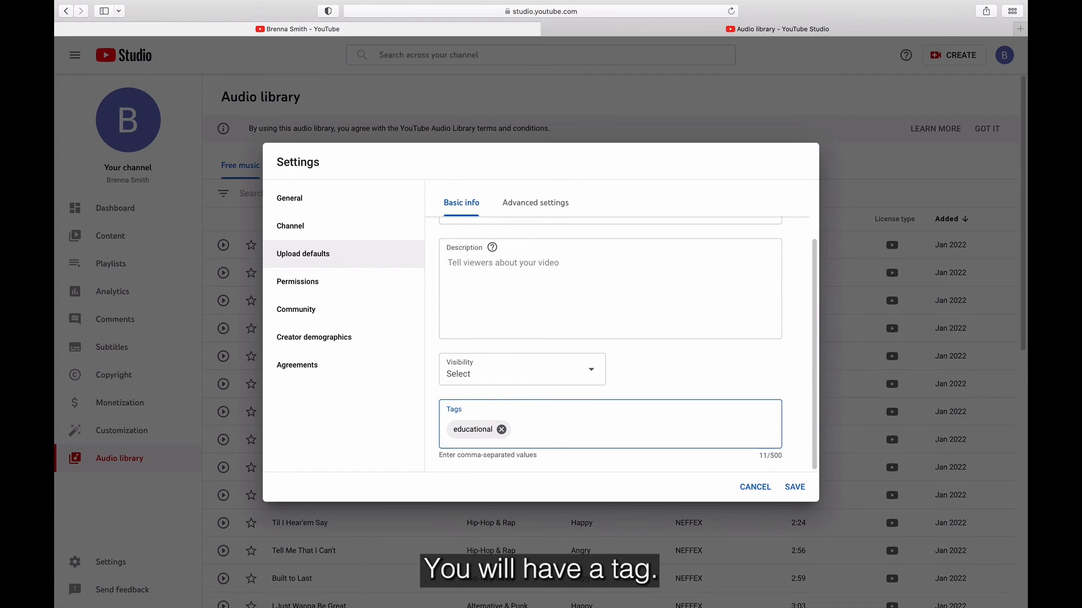
pyautogui.click(541, 212)
pyautogui.scroll(3, 572, 314)
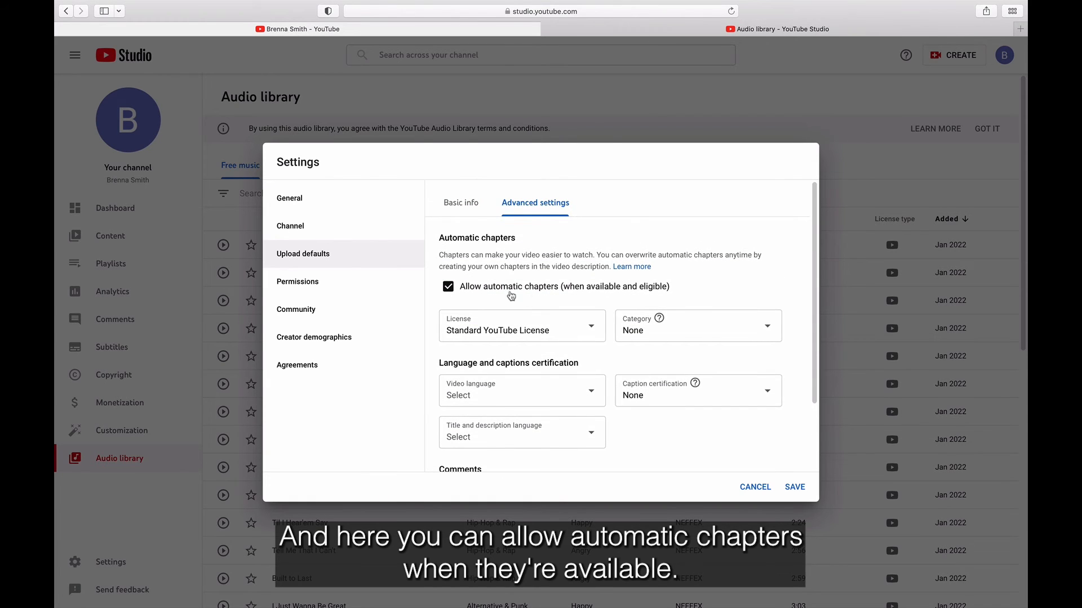
pyautogui.scroll(-2, 577, 281)
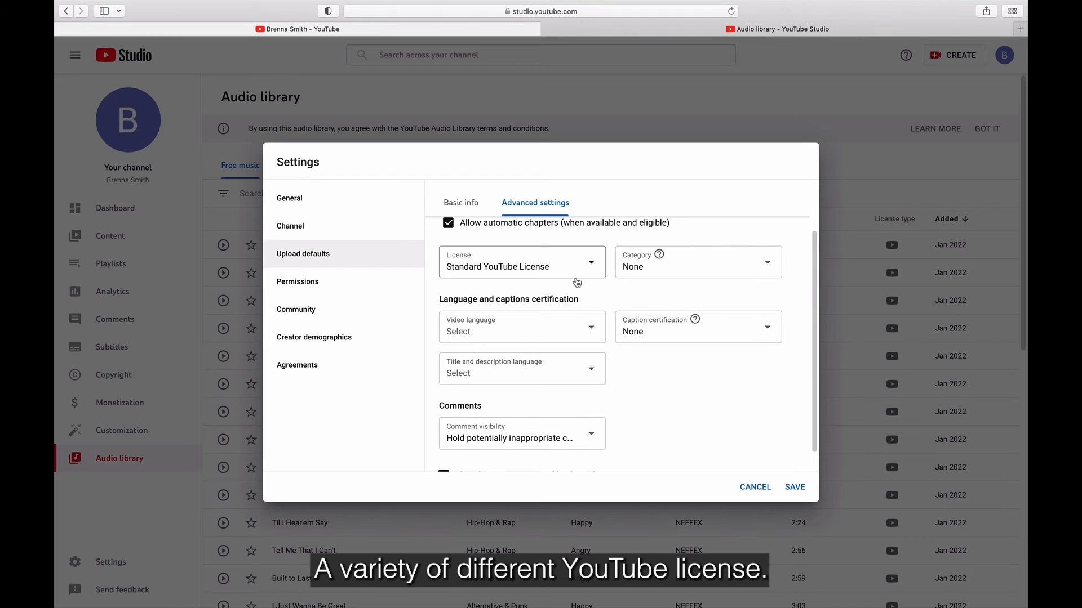
pyautogui.click(593, 267)
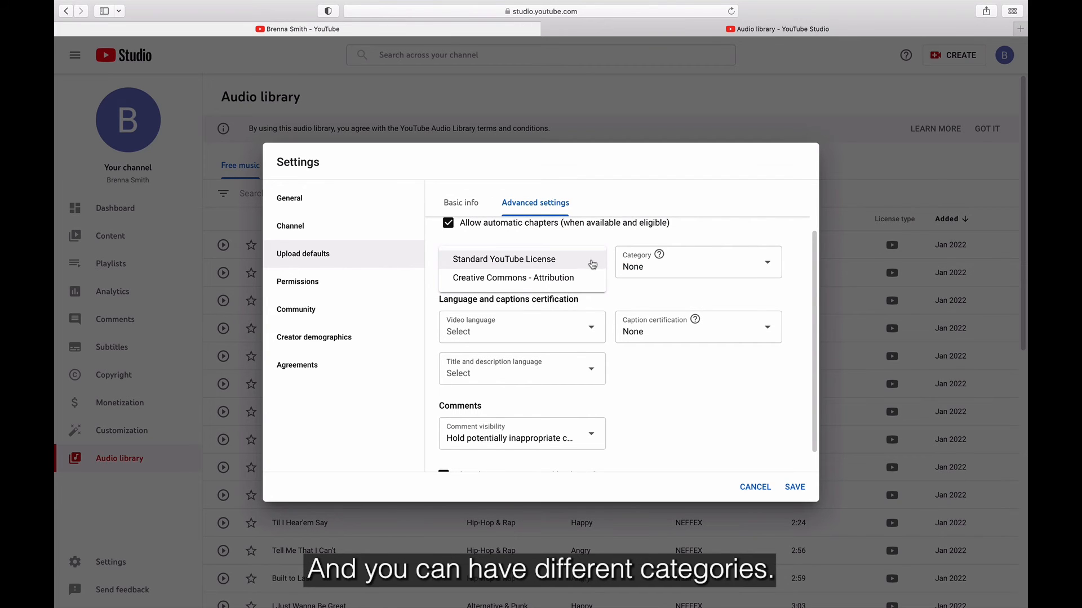
pyautogui.click(674, 261)
pyautogui.click(667, 267)
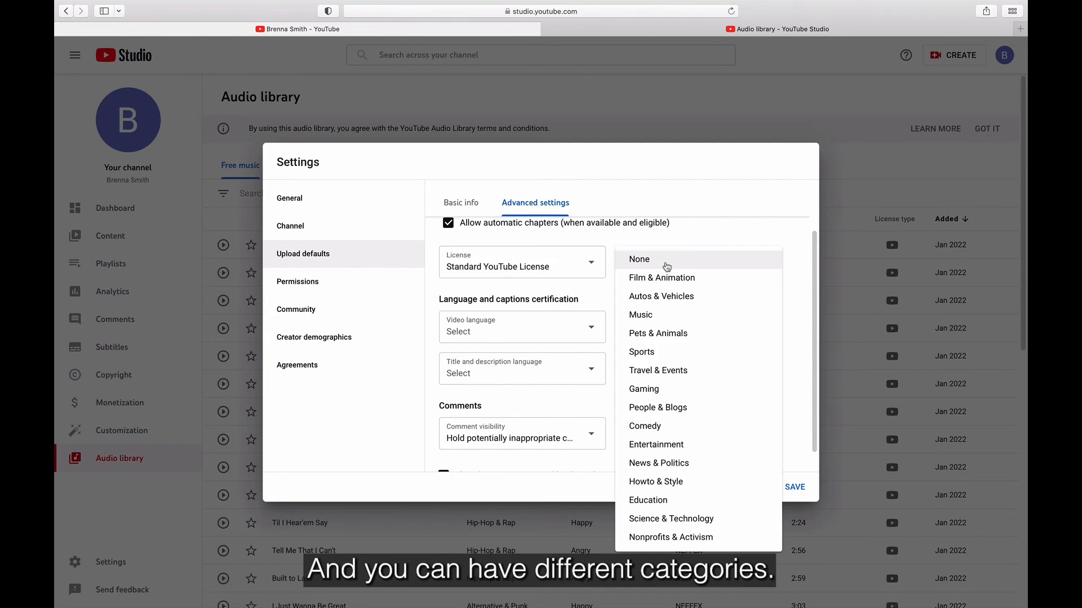
pyautogui.click(667, 507)
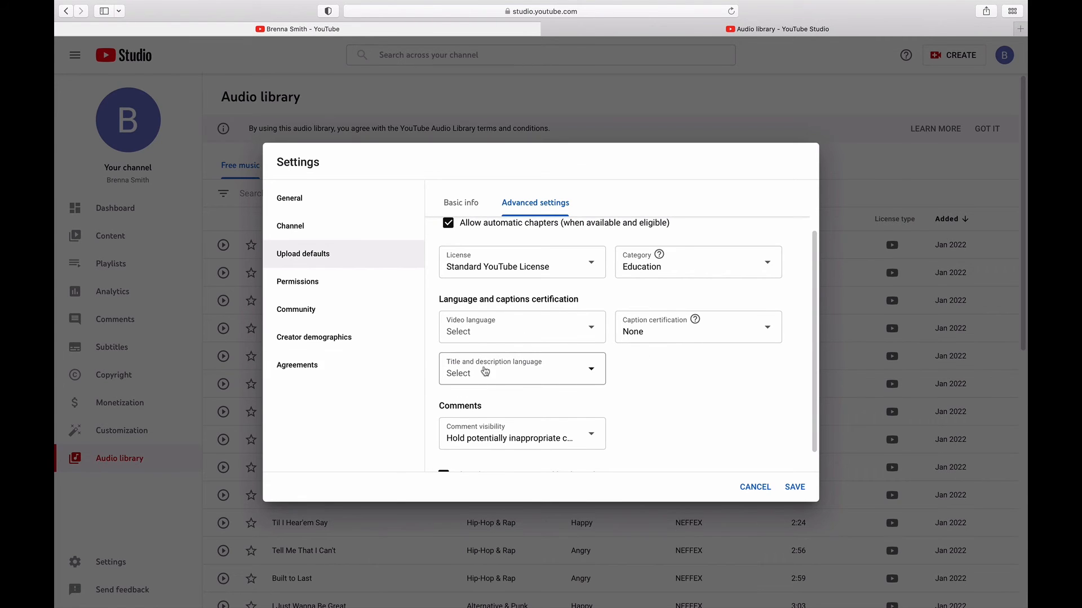
pyautogui.scroll(-2, 623, 406)
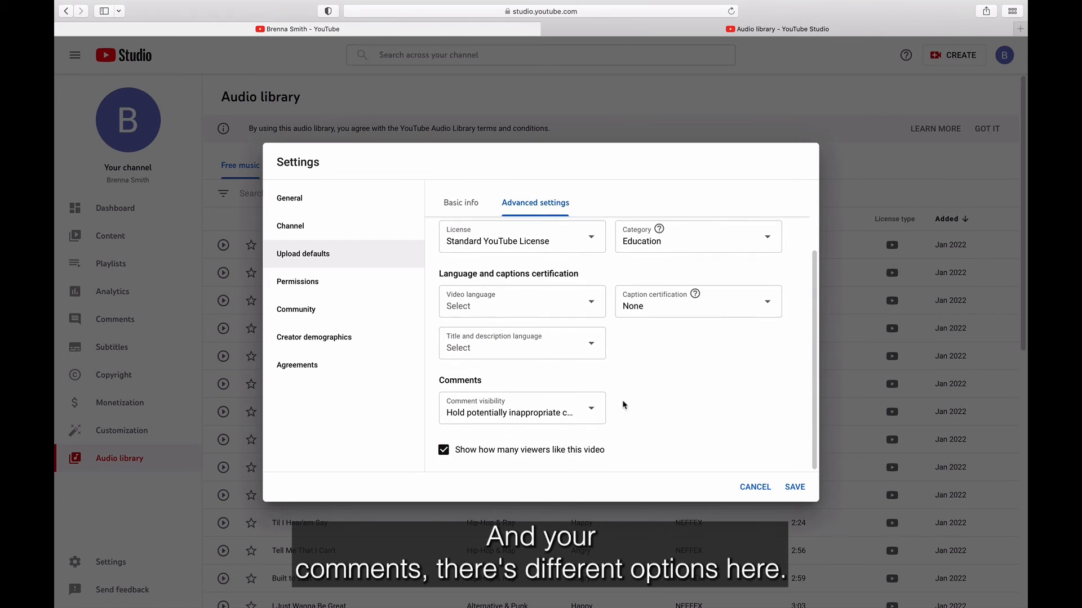
pyautogui.click(567, 417)
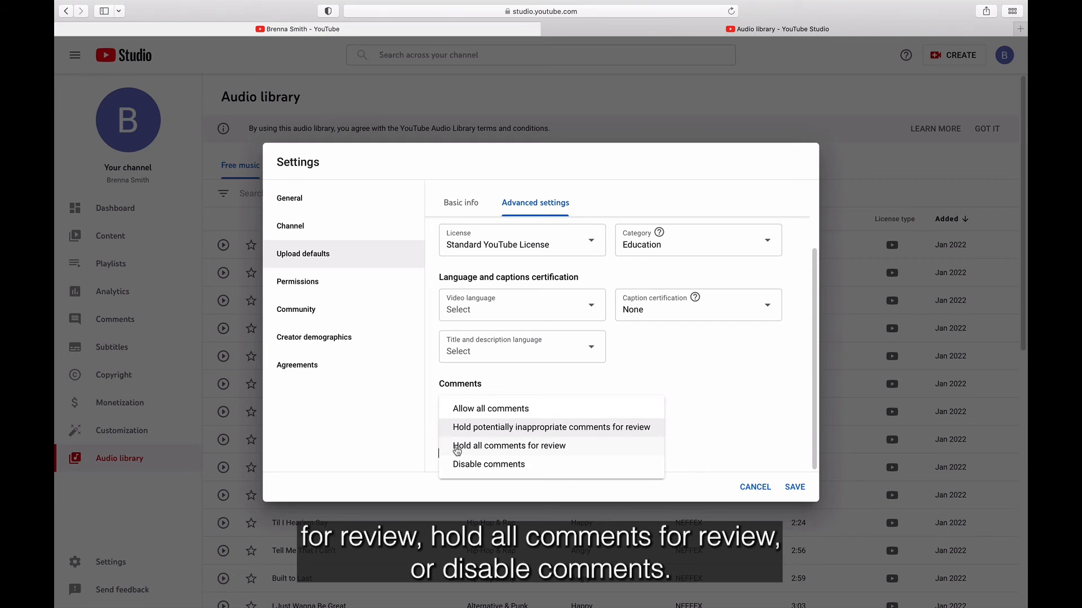
pyautogui.click(547, 378)
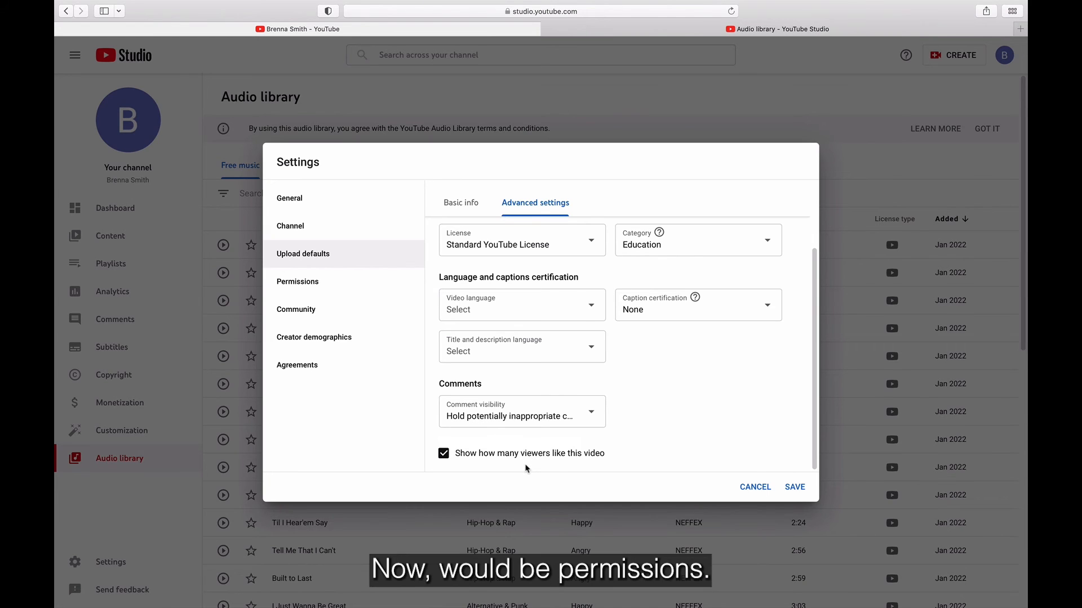
# Step: Look over the channel's Permissions settings
pyautogui.click(388, 280)
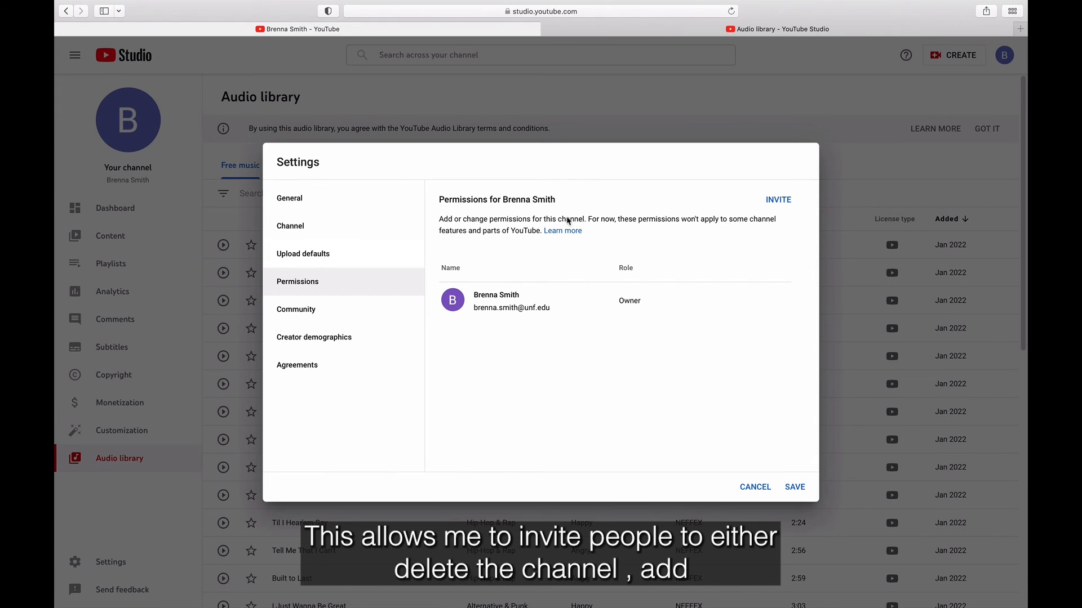
pyautogui.moveTo(632, 298)
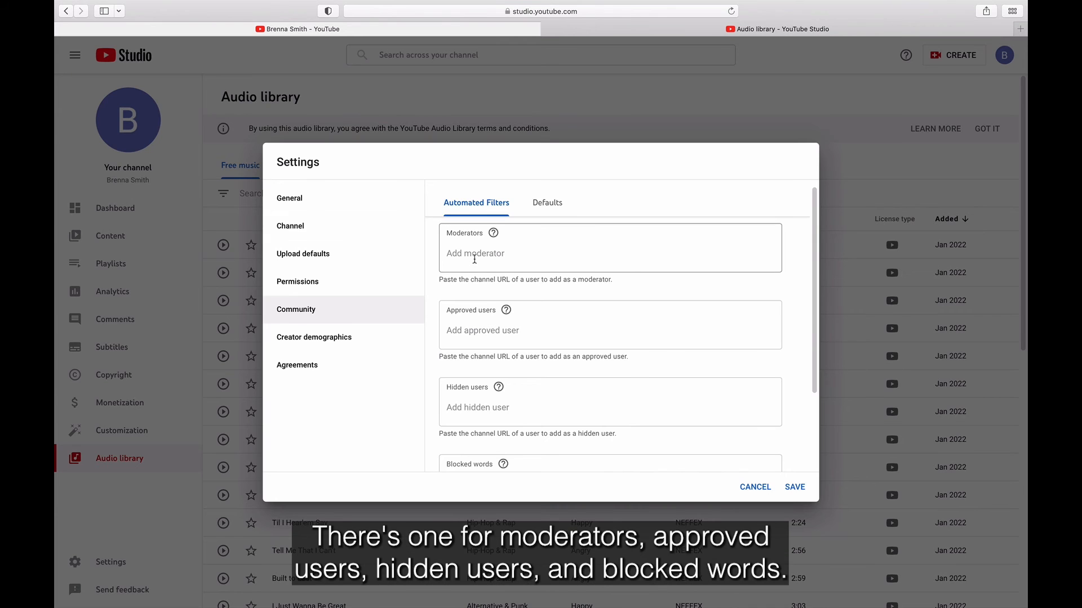
pyautogui.scroll(-3, 475, 259)
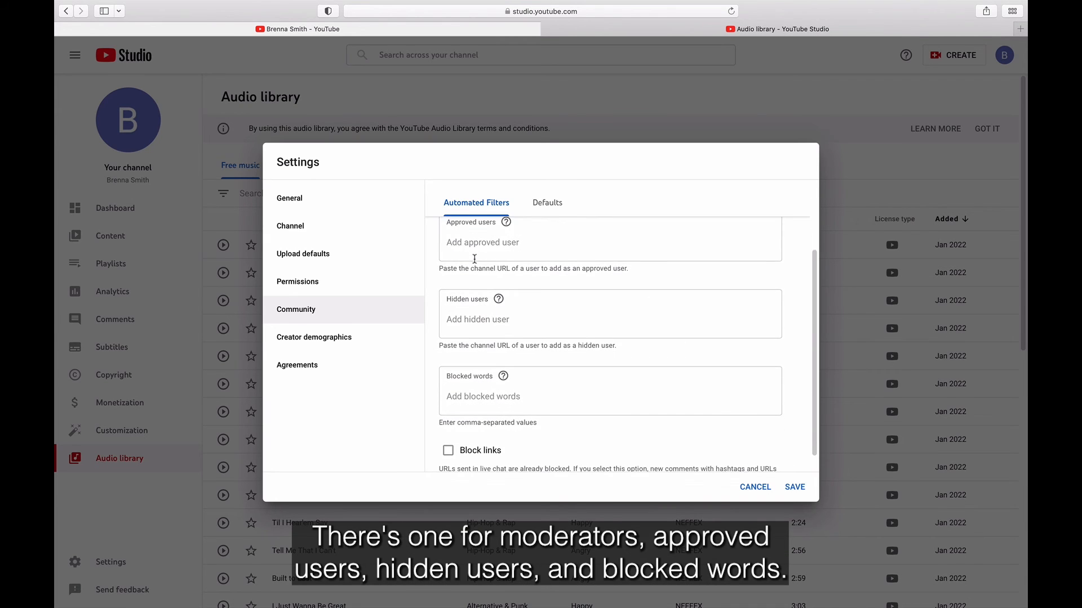
pyautogui.scroll(-1, 487, 309)
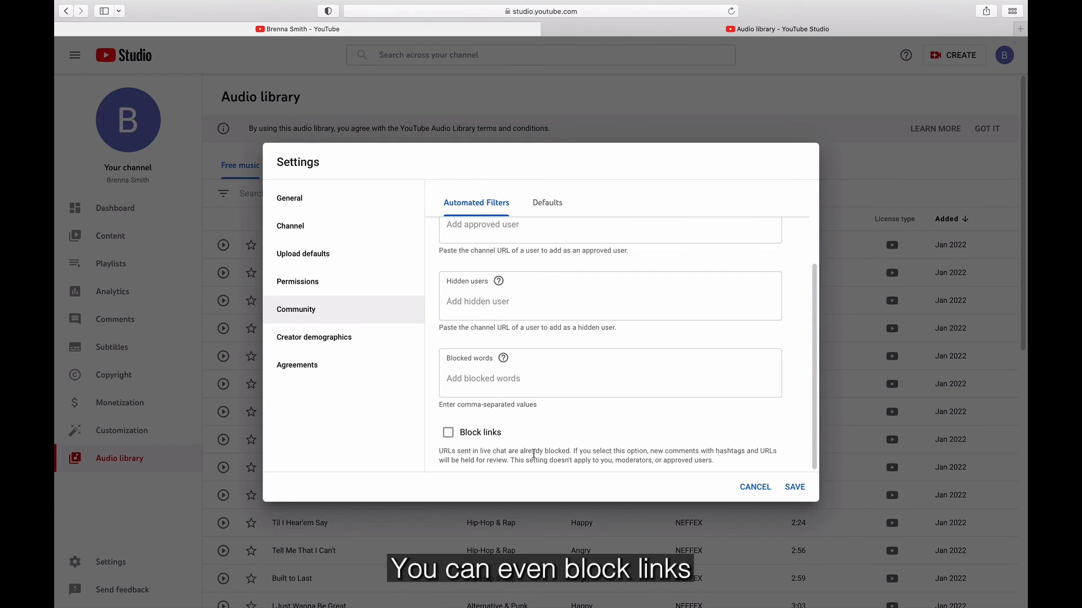
# Step: View the Community defaults, Creator demographics and Agreements settings pages
pyautogui.click(553, 209)
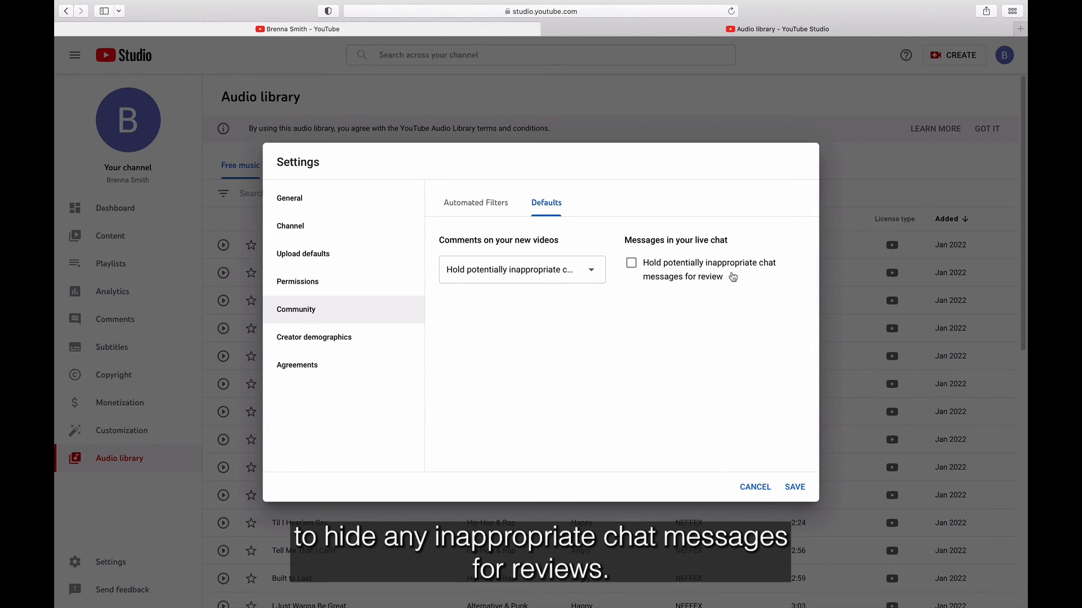
pyautogui.click(373, 345)
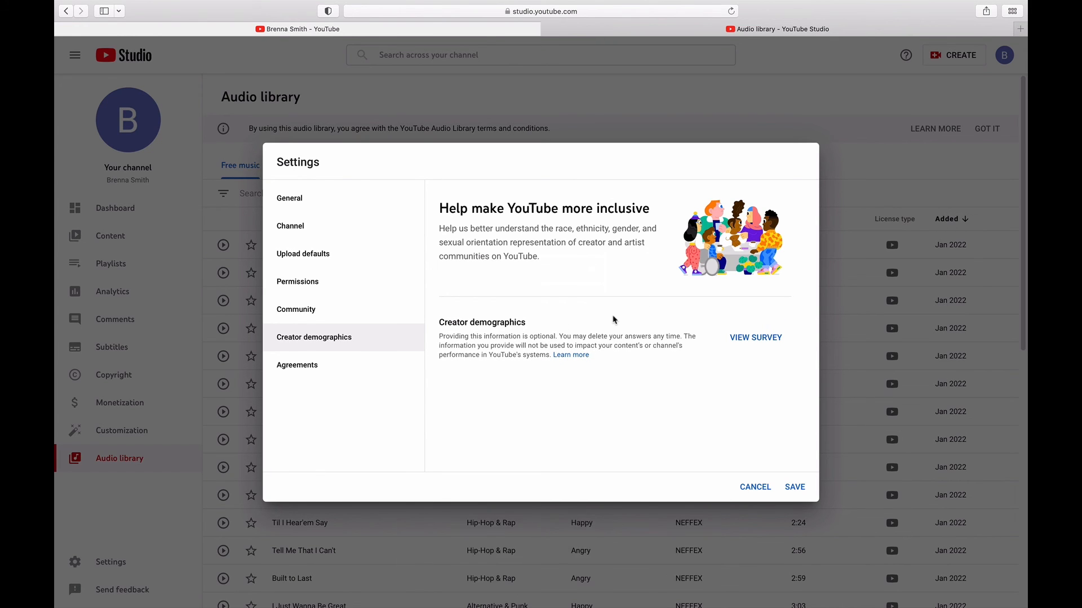
pyautogui.click(306, 374)
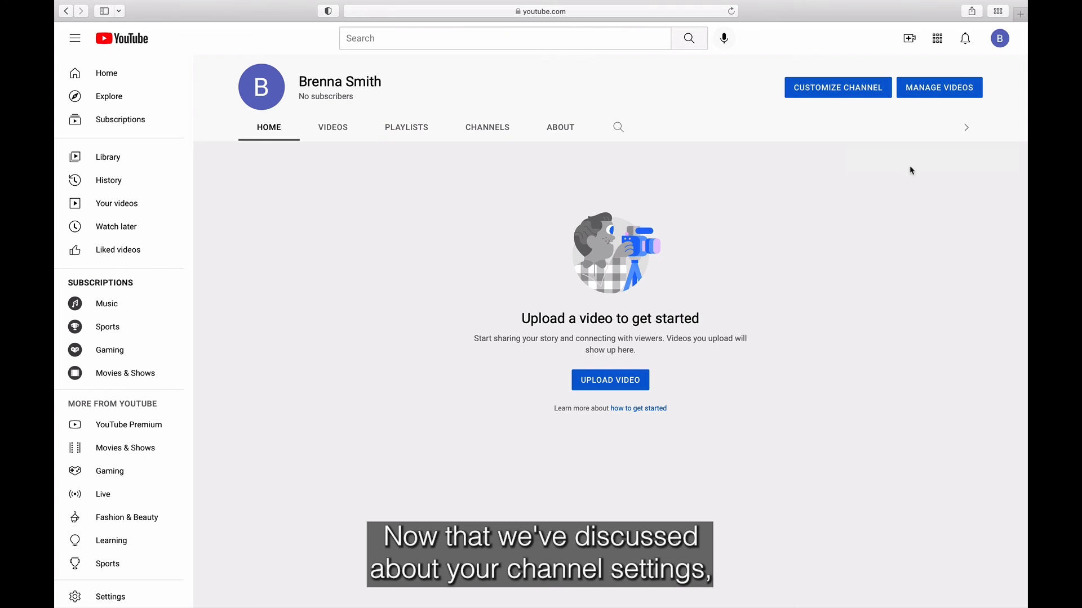
# Step: From the account settings, review the channel's status and feature eligibility, then return
pyautogui.click(1006, 47)
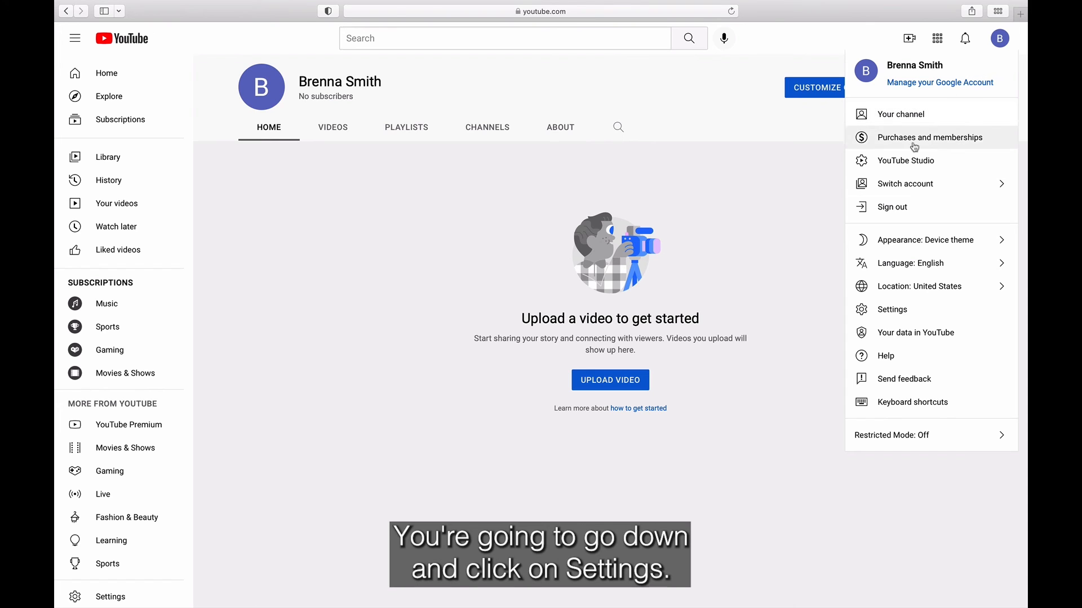
pyautogui.click(914, 315)
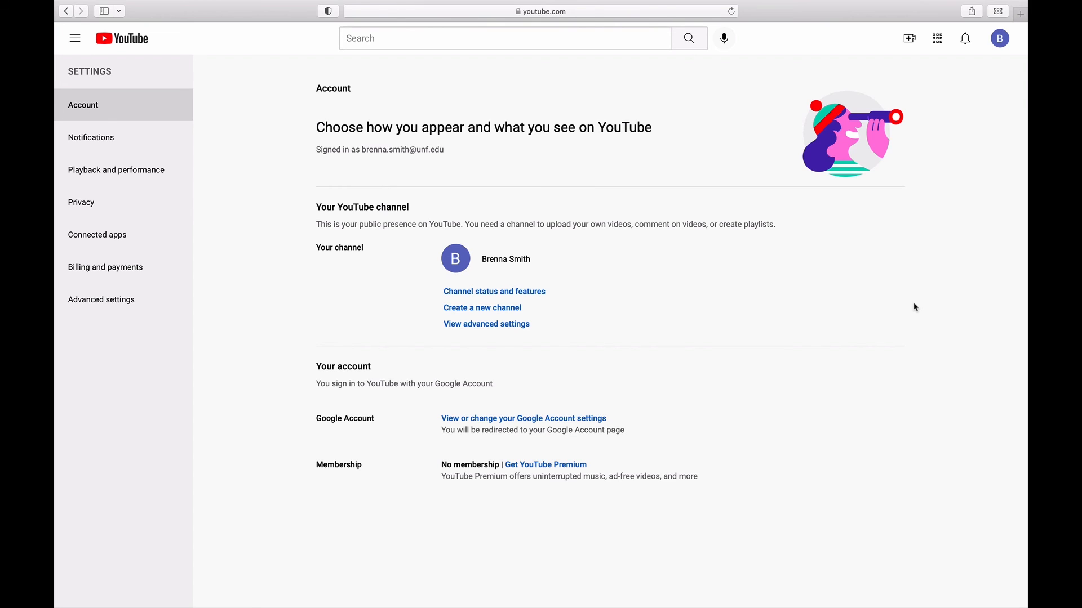
pyautogui.click(485, 293)
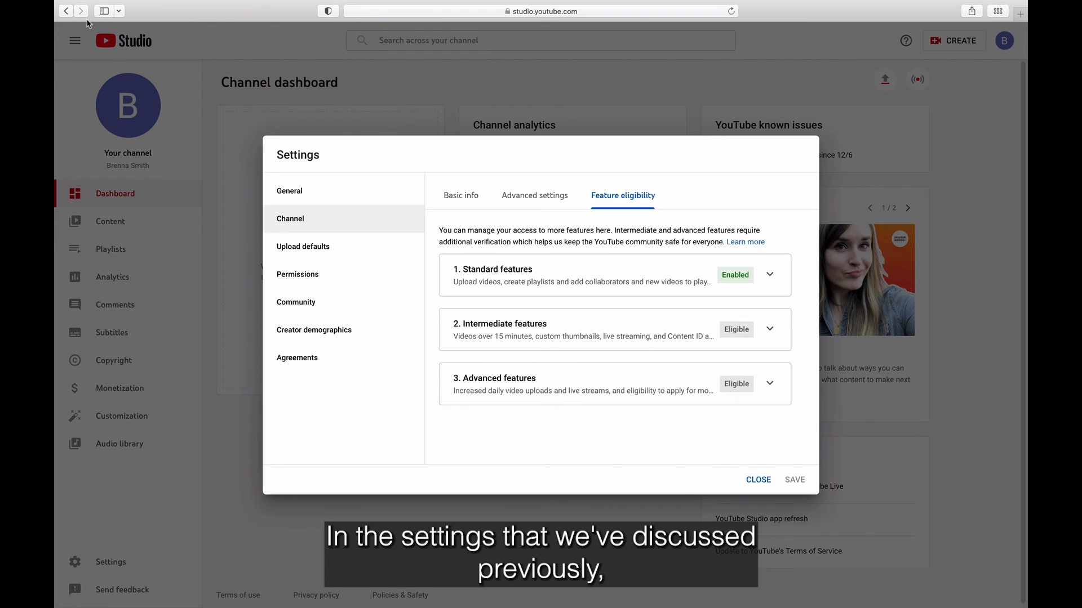
pyautogui.click(65, 12)
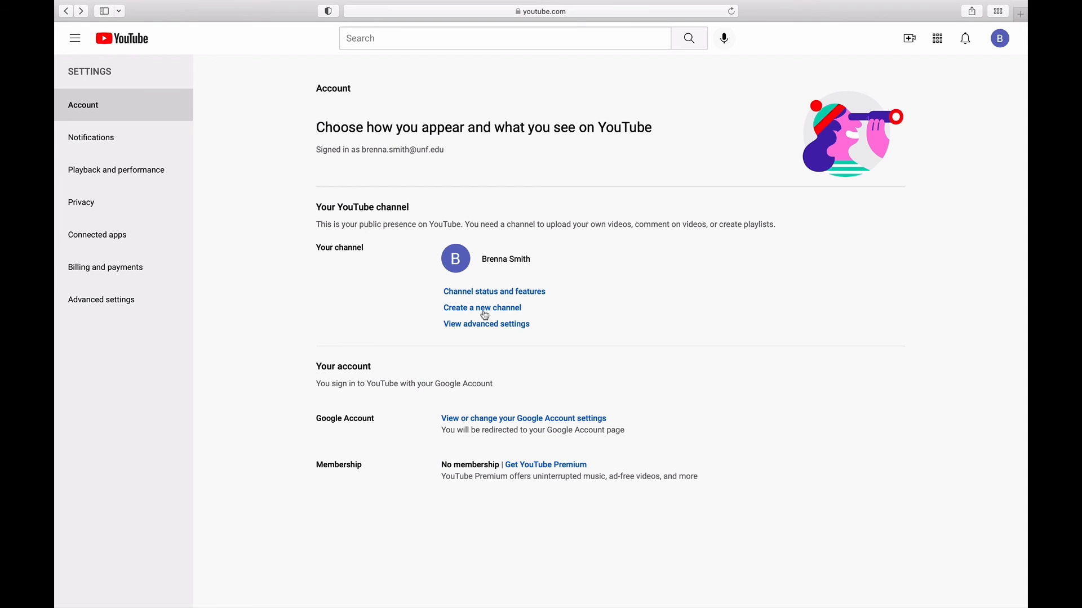
# Step: Preview the new-channel page without creating one, then view the channel's Advanced settings
pyautogui.click(486, 314)
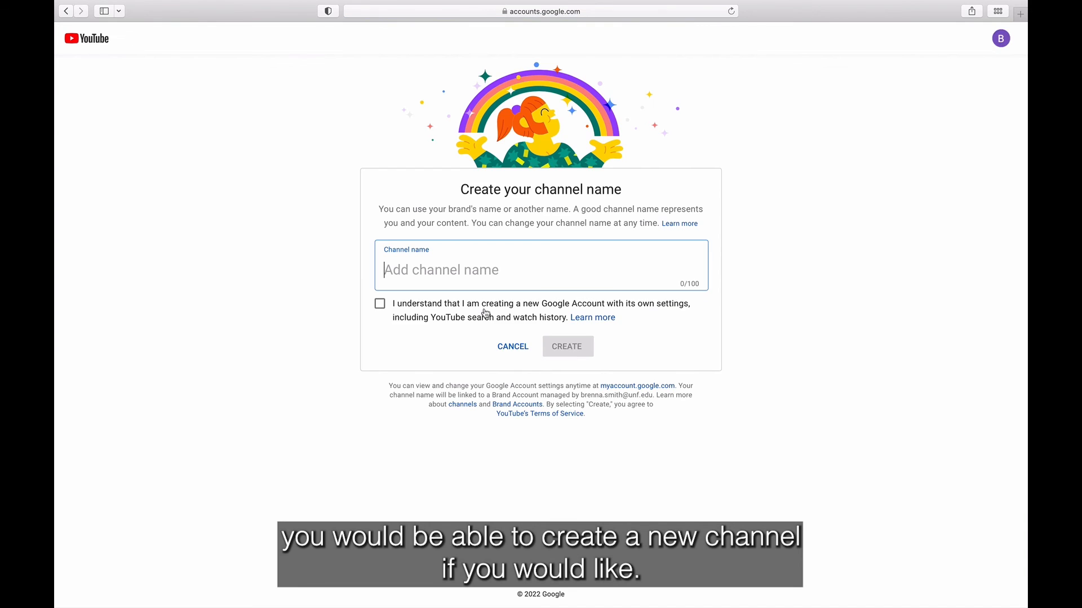
pyautogui.click(514, 351)
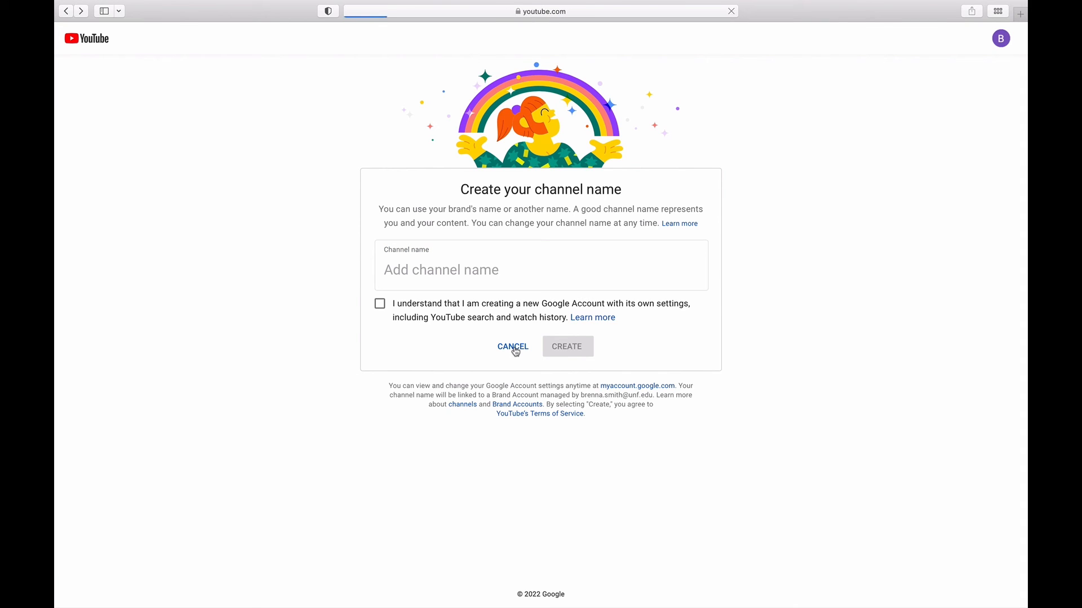
pyautogui.click(519, 327)
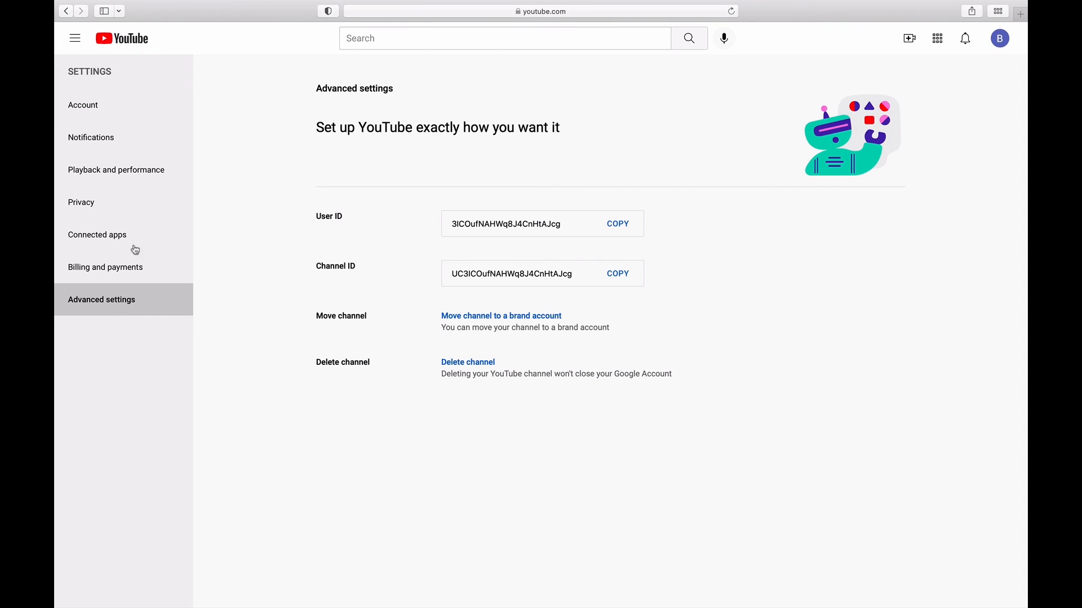
pyautogui.click(137, 111)
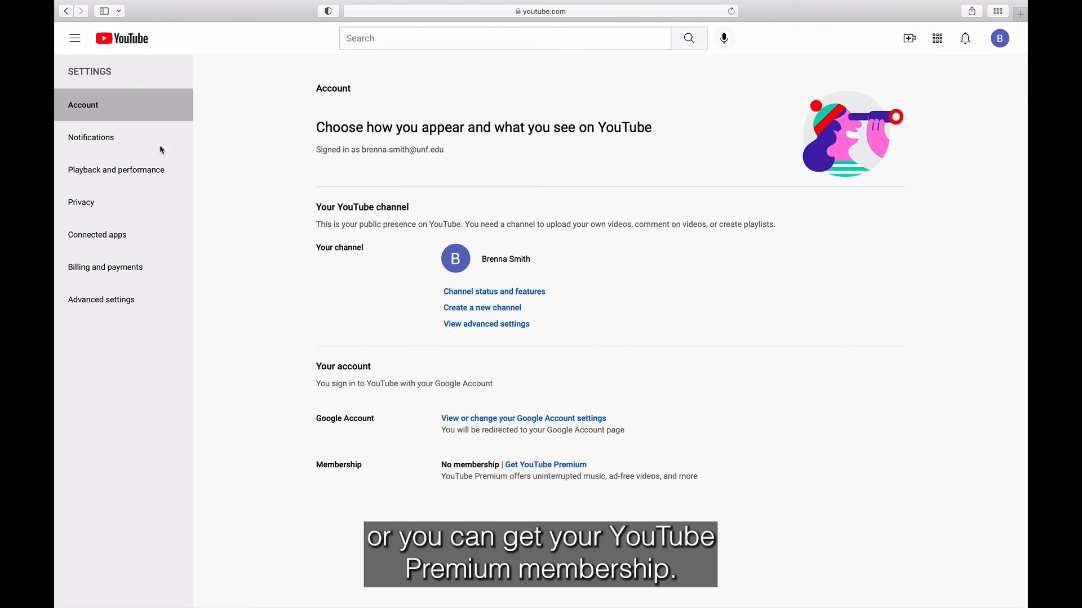
pyautogui.click(113, 144)
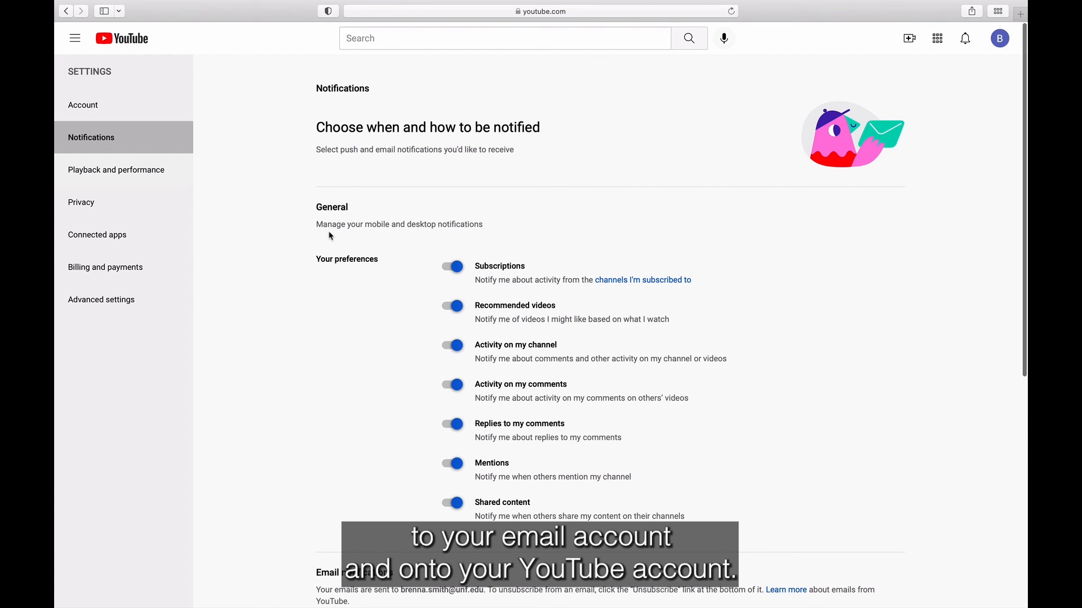
pyautogui.scroll(-5, 331, 236)
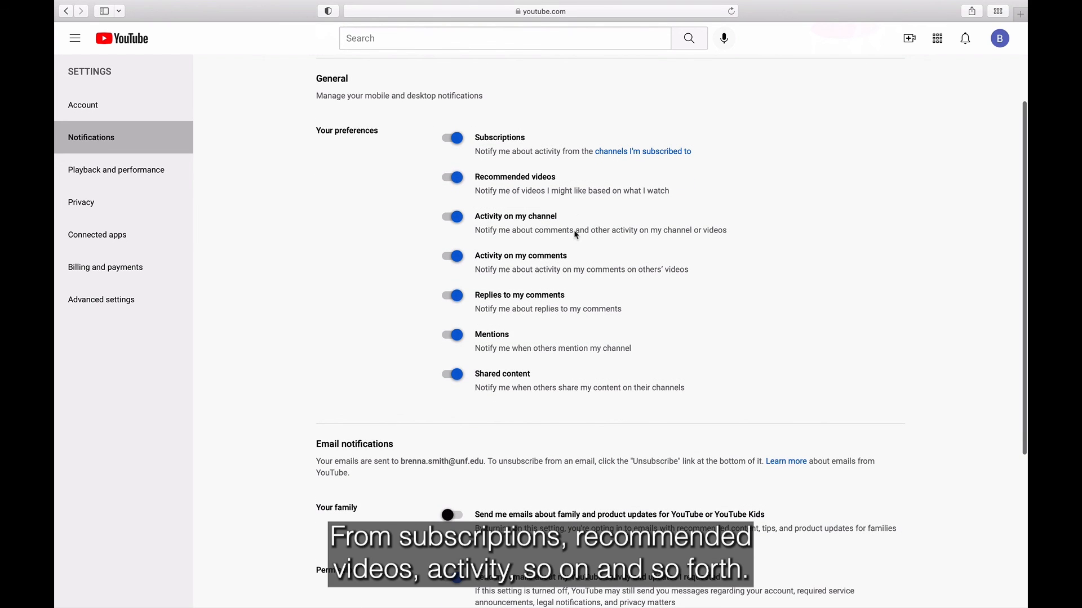
pyautogui.scroll(-10, 577, 328)
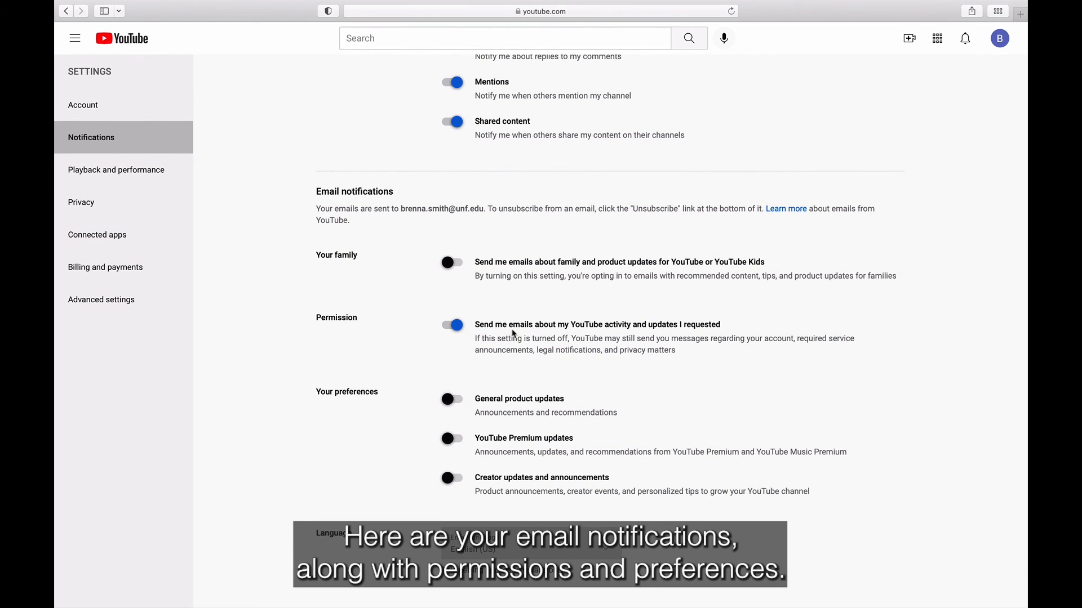
pyautogui.click(96, 179)
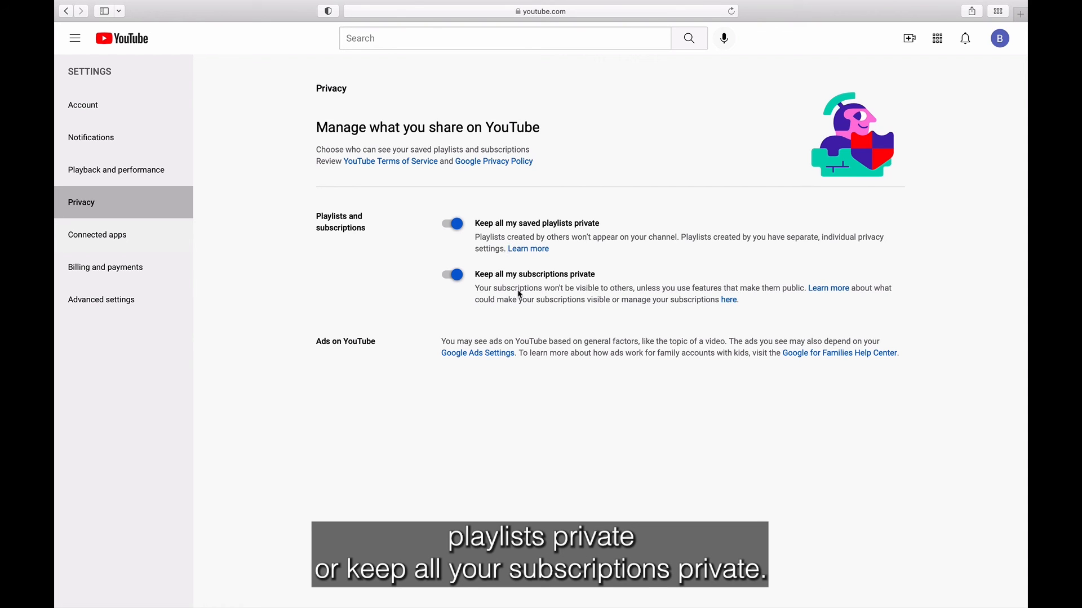
pyautogui.click(98, 234)
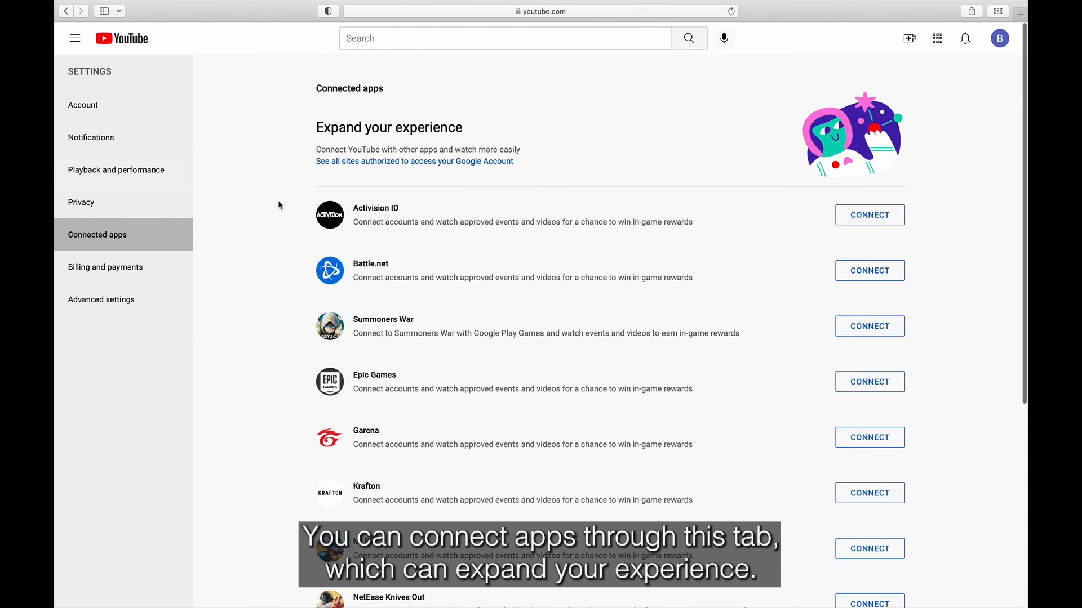
pyautogui.scroll(-6, 280, 206)
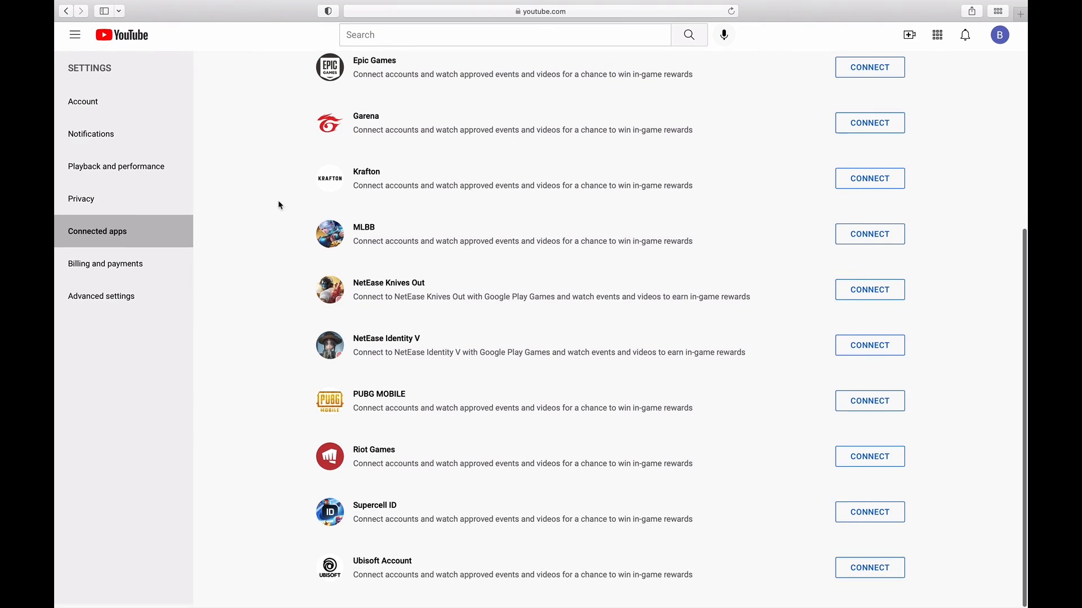
pyautogui.click(150, 269)
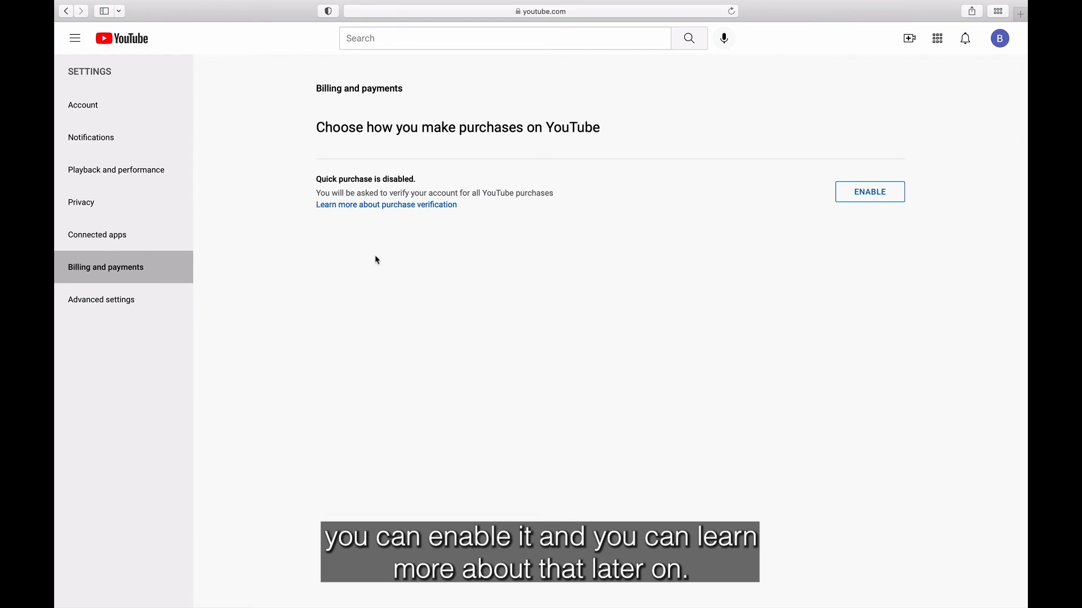
pyautogui.click(114, 303)
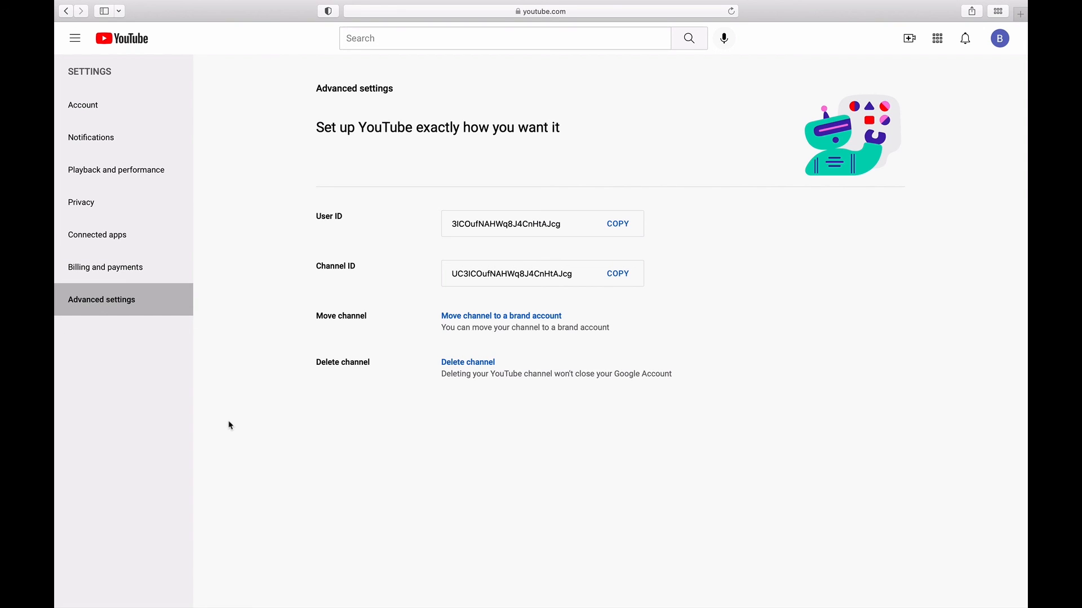